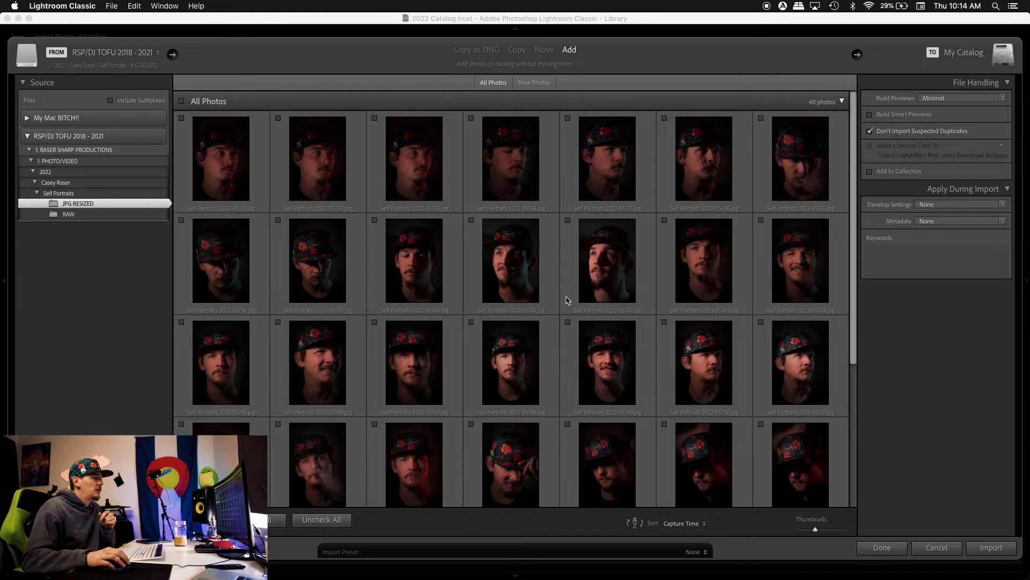
Step: Check four portraits, 05749, 05751, 05764 and the first photo of the last row, and import them into the catalog
{"action": "scroll", "coordinate": [568, 298], "scroll_direction": "down", "scroll_amount": 5}
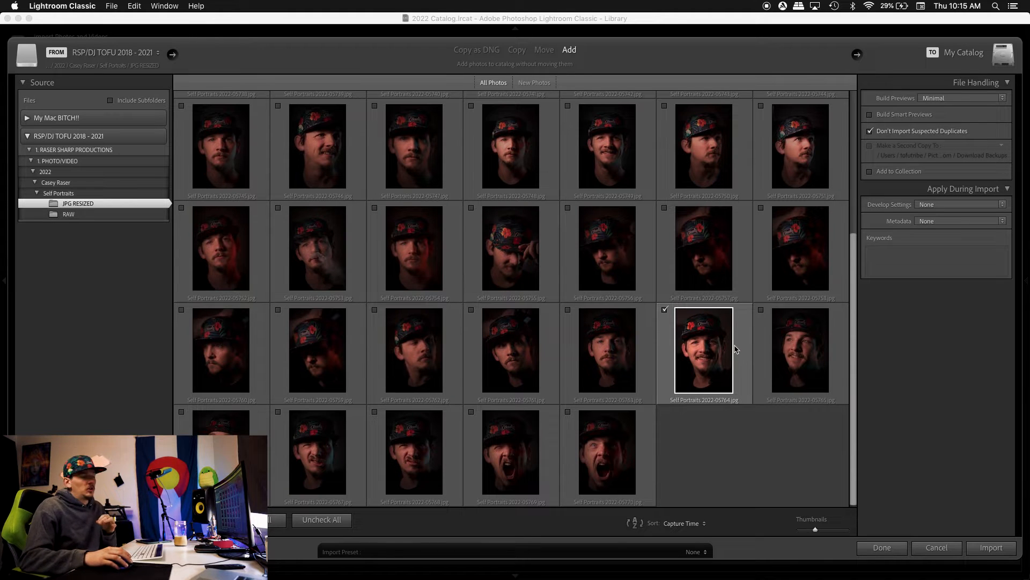
{"action": "scroll", "coordinate": [535, 179], "scroll_direction": "up", "scroll_amount": 1}
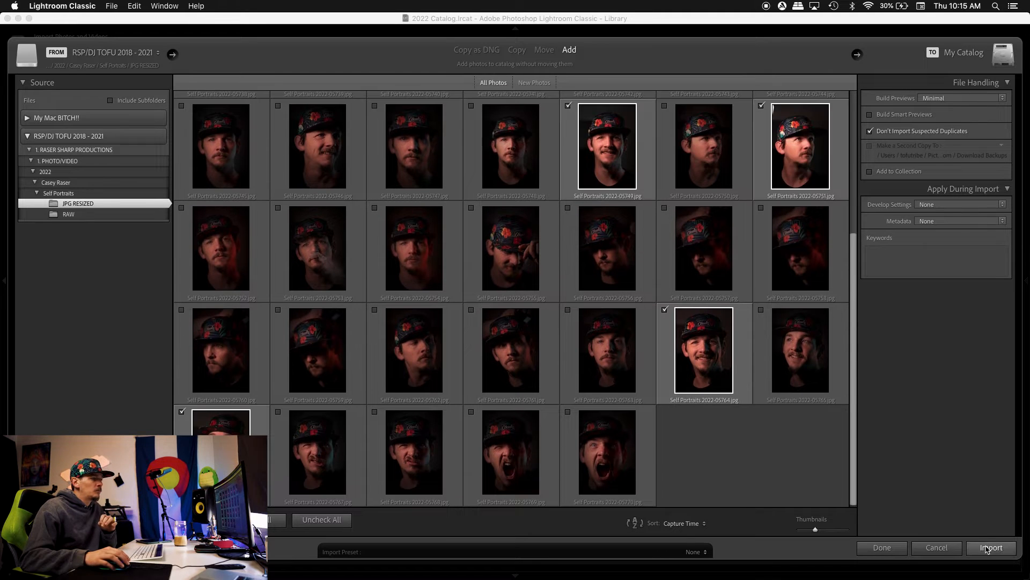
{"action": "left_click", "coordinate": [987, 548]}
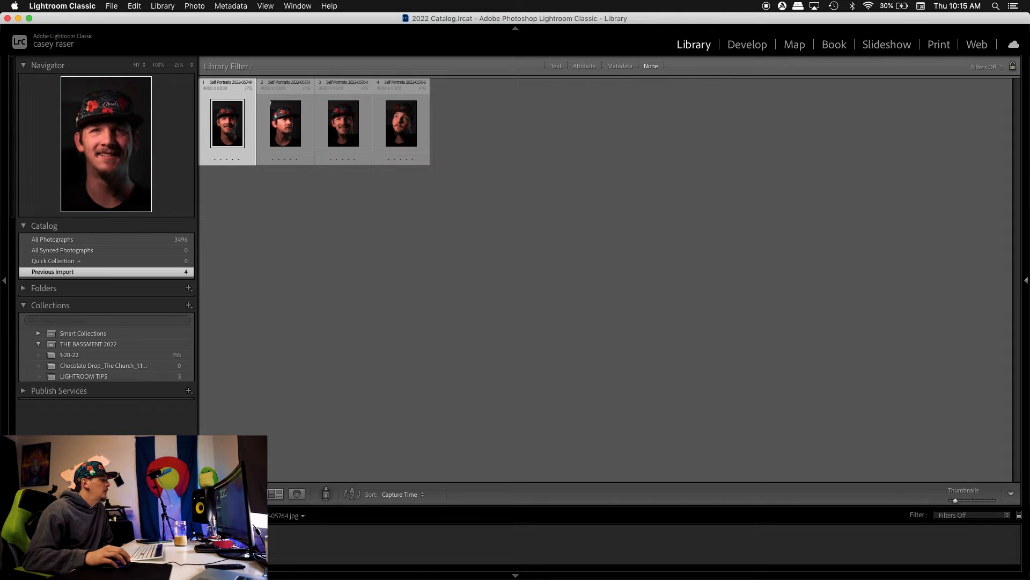
Step: View the imported portraits enlarged one after another to compare them
{"action": "double_click", "coordinate": [228, 135]}
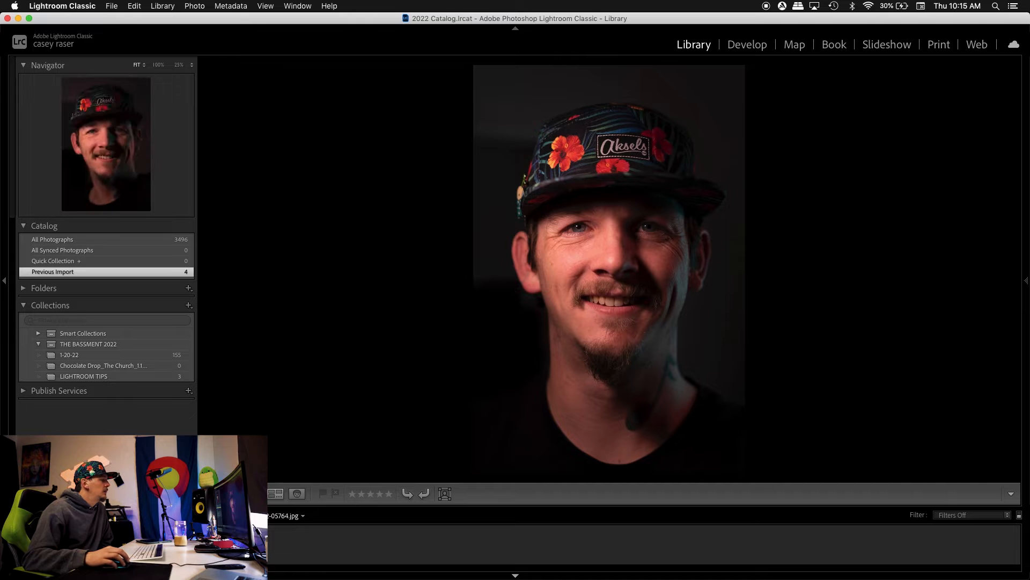
{"action": "left_click", "coordinate": [80, 543]}
{"action": "left_click", "coordinate": [115, 544]}
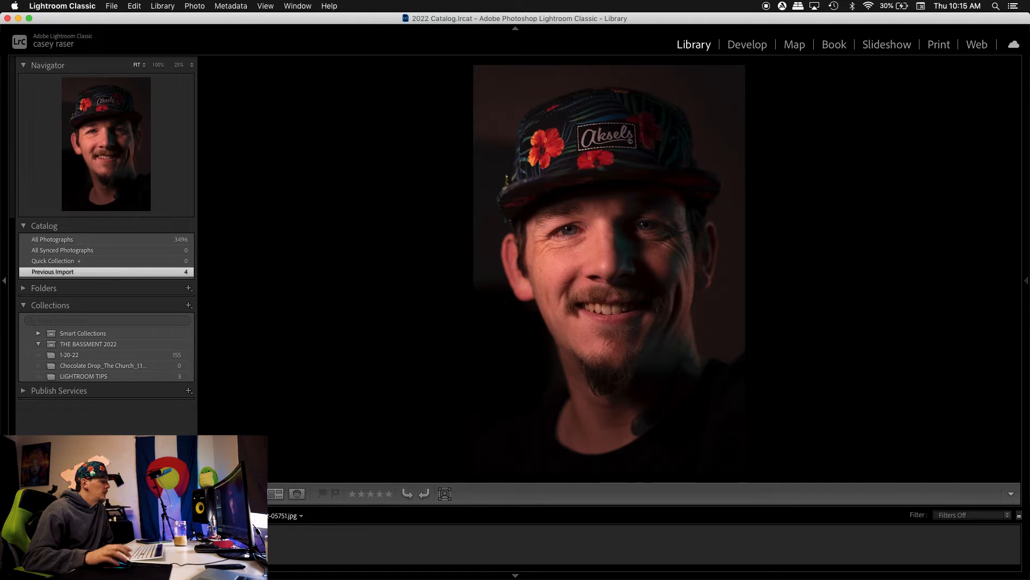
{"action": "key", "text": "Right"}
{"action": "key", "text": "Right"}
{"action": "key", "text": "Right"}
{"action": "key", "text": "Right"}
{"action": "key", "text": "Right"}
{"action": "key", "text": "Right"}
{"action": "key", "text": "Right"}
{"action": "key", "text": "Right"}
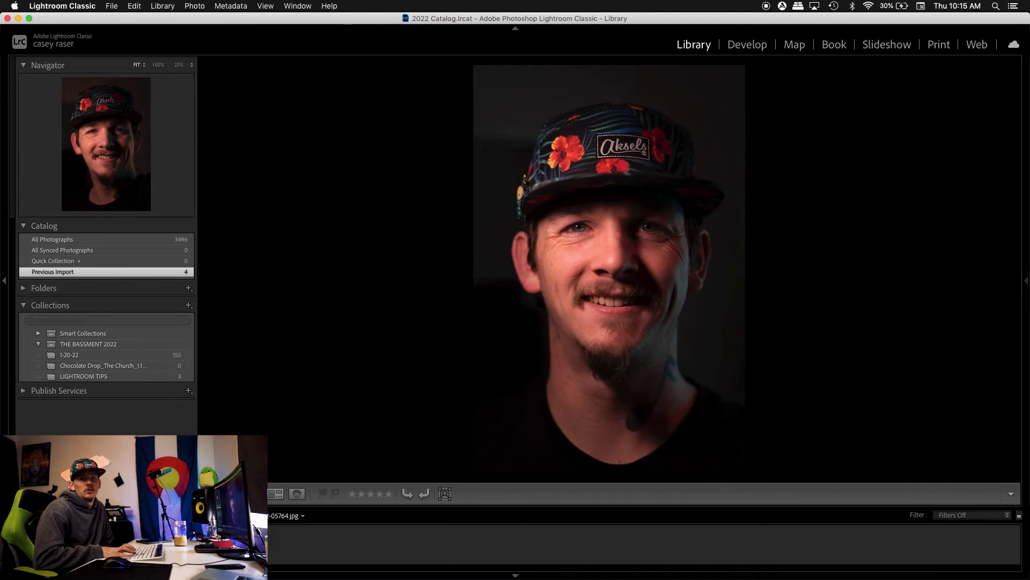
{"action": "key", "text": "Right"}
{"action": "key", "text": "Right"}
{"action": "key", "text": "Left"}
{"action": "key", "text": "Left"}
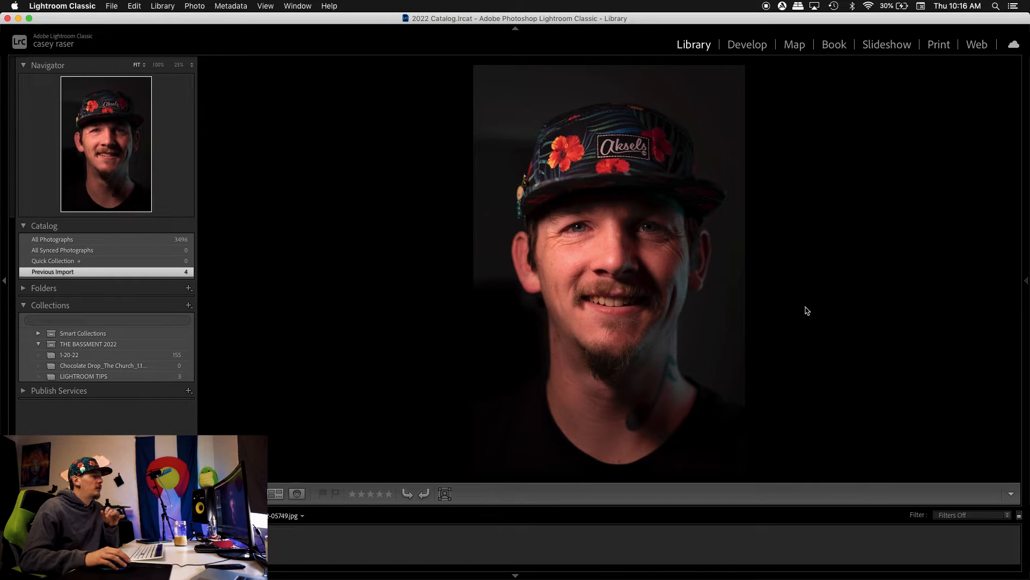
Step: Flag portrait 05749 as a pick and open it in the Develop module
{"action": "key", "text": "p"}
{"action": "left_click", "coordinate": [727, 46]}
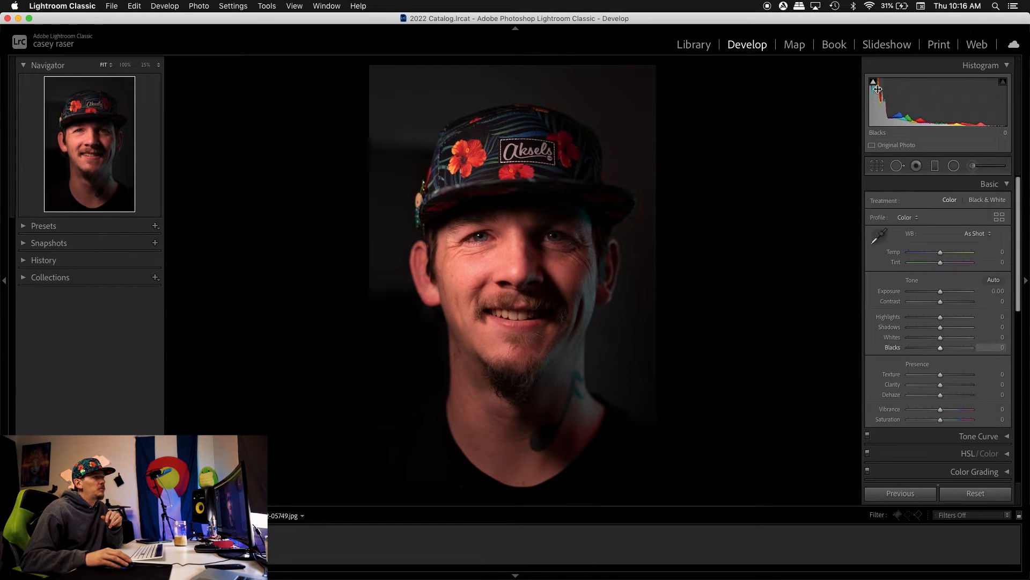
Step: Examine the histogram and the options of the crop, spot removal, red eye, graduated filter and adjustment brush tools
{"action": "mouse_move", "coordinate": [873, 85]}
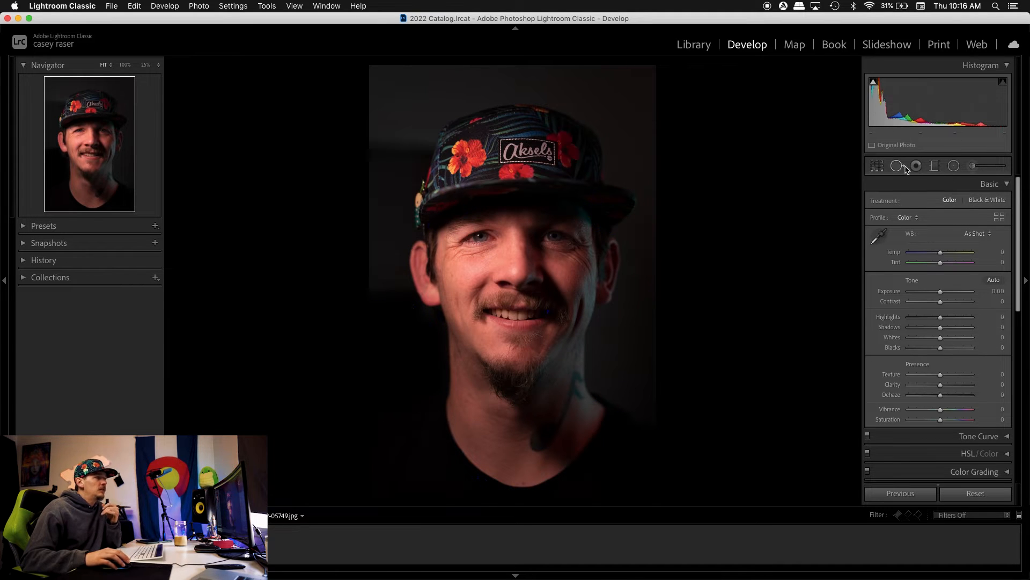
{"action": "left_click", "coordinate": [878, 167]}
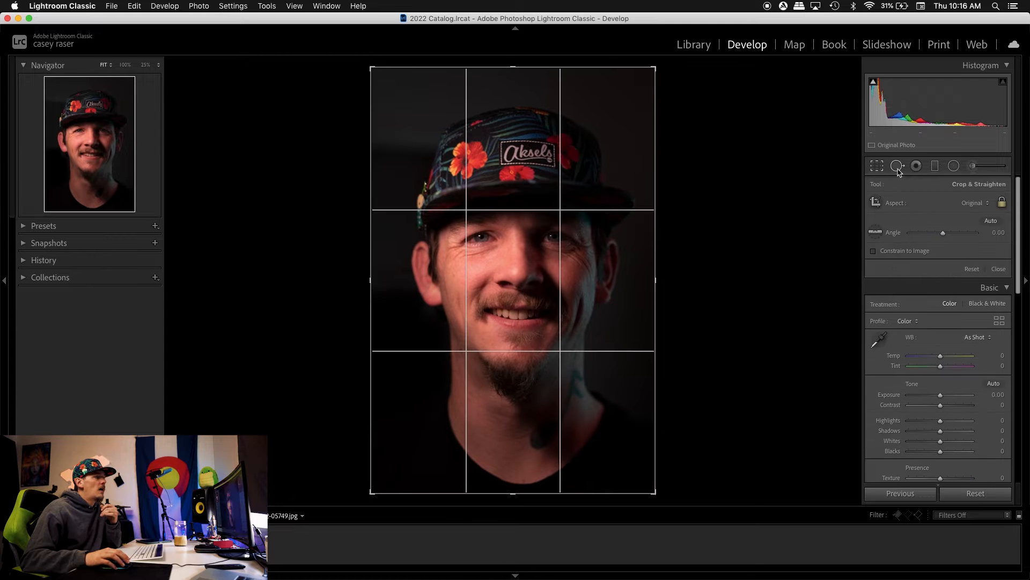
{"action": "left_click", "coordinate": [898, 167]}
{"action": "left_click", "coordinate": [916, 168]}
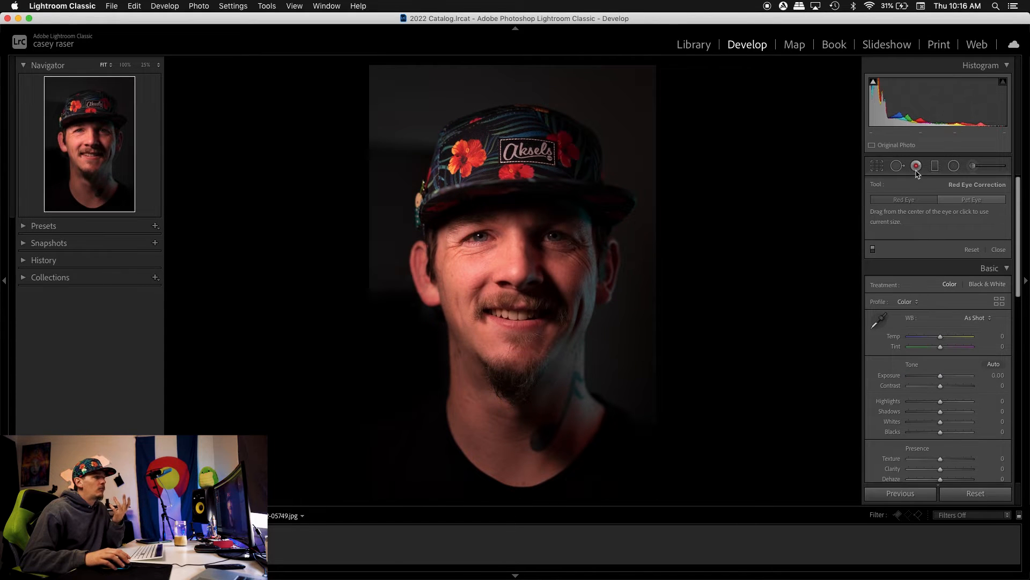
{"action": "left_click", "coordinate": [934, 168]}
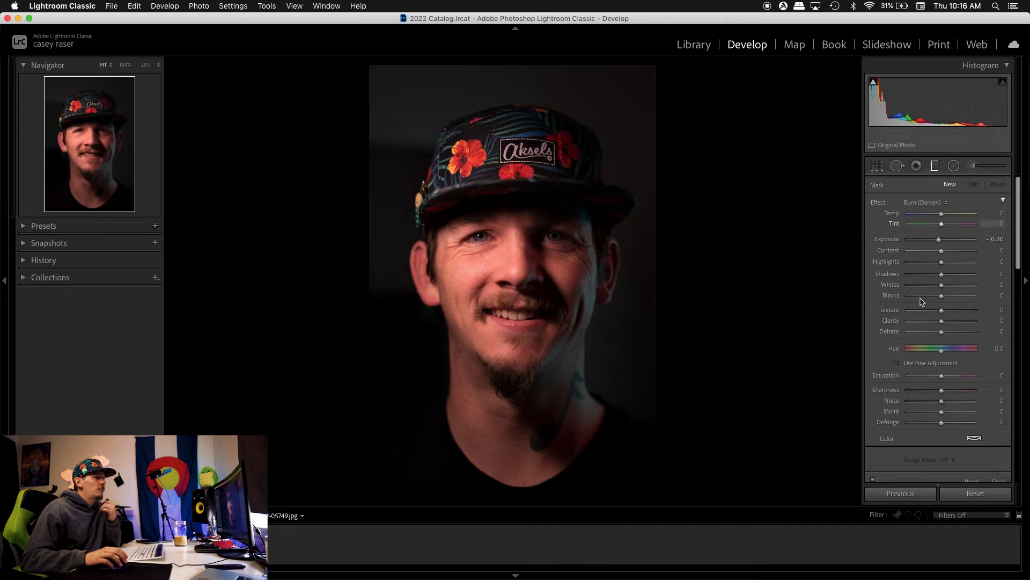
{"action": "left_click", "coordinate": [976, 168]}
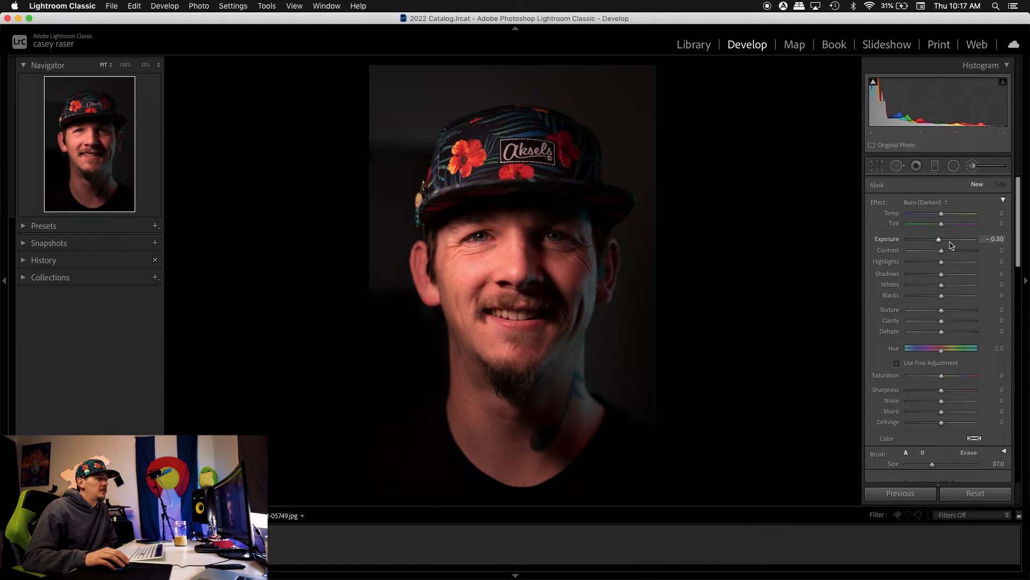
{"action": "left_click", "coordinate": [986, 167]}
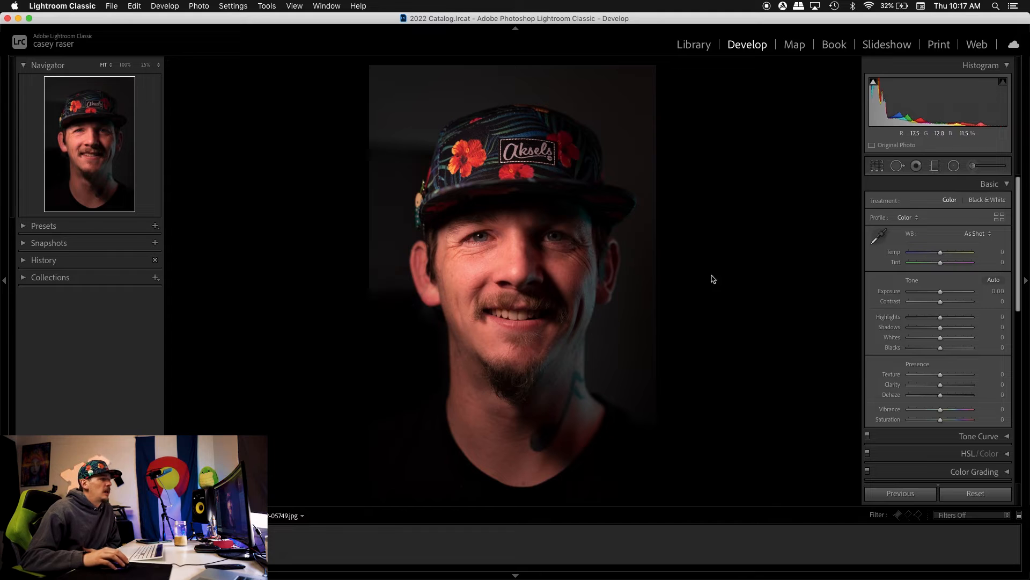
Step: Set the portrait's Temp to +8, Exposure to -0.40 and Shadows to +69
{"action": "left_click_drag", "start_coordinate": [942, 256], "coordinate": [944, 257]}
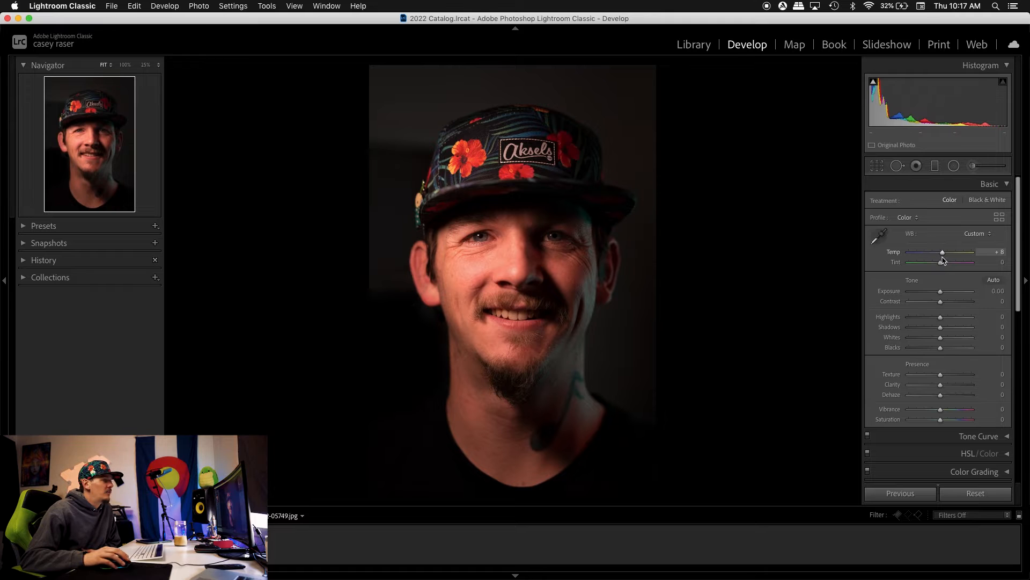
{"action": "left_click_drag", "start_coordinate": [940, 293], "coordinate": [938, 294]}
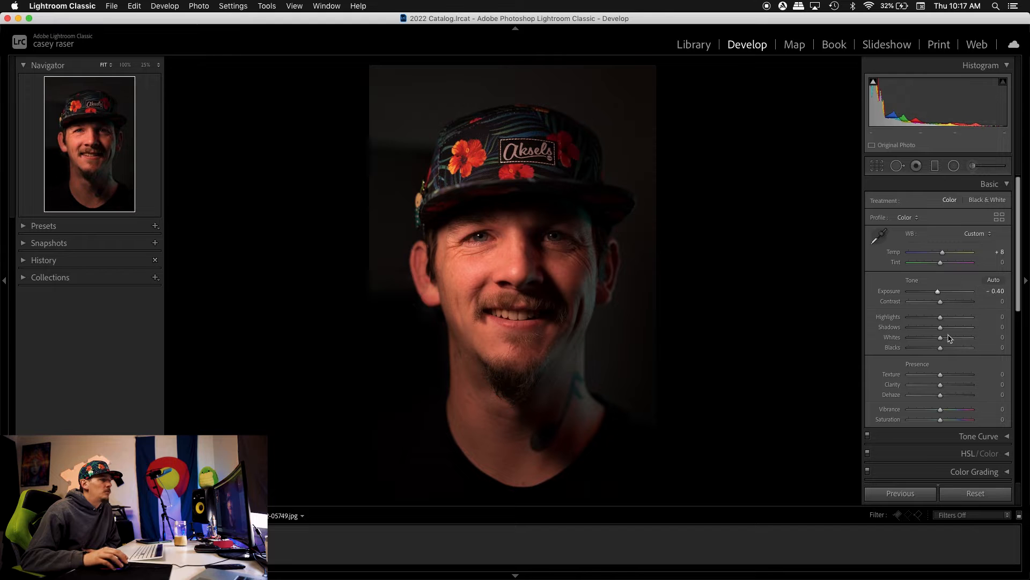
{"action": "left_click_drag", "start_coordinate": [945, 329], "coordinate": [994, 329]}
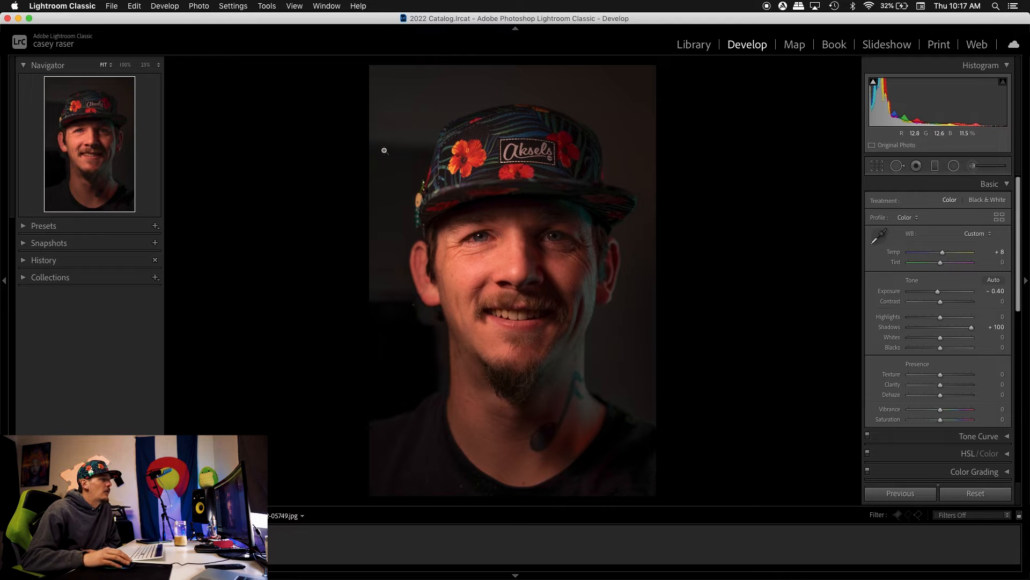
{"action": "left_click_drag", "start_coordinate": [947, 332], "coordinate": [961, 333]}
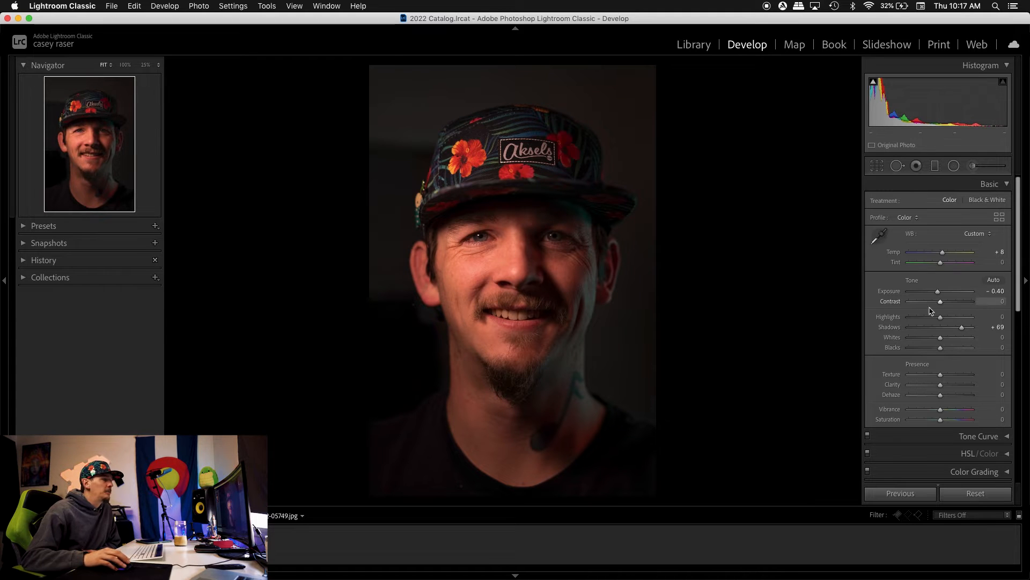
Step: Shape the point tone curve with one point in the shadows and a raised highlight point at input 185, output 196
{"action": "scroll", "coordinate": [943, 307], "scroll_direction": "down", "scroll_amount": 1}
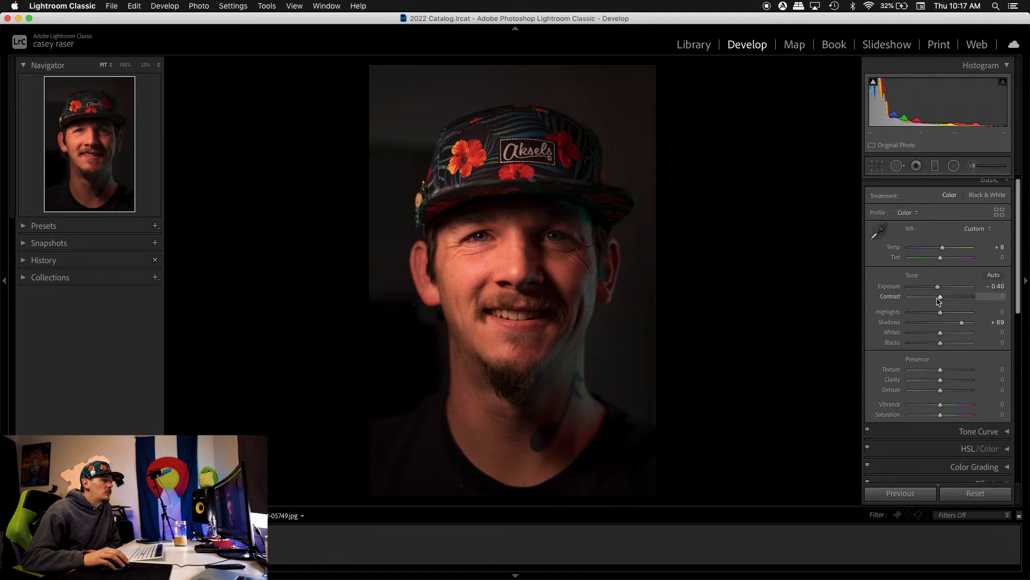
{"action": "scroll", "coordinate": [969, 436], "scroll_direction": "down", "scroll_amount": 6}
{"action": "scroll", "coordinate": [999, 323], "scroll_direction": "up", "scroll_amount": 1}
{"action": "left_click", "coordinate": [982, 324]}
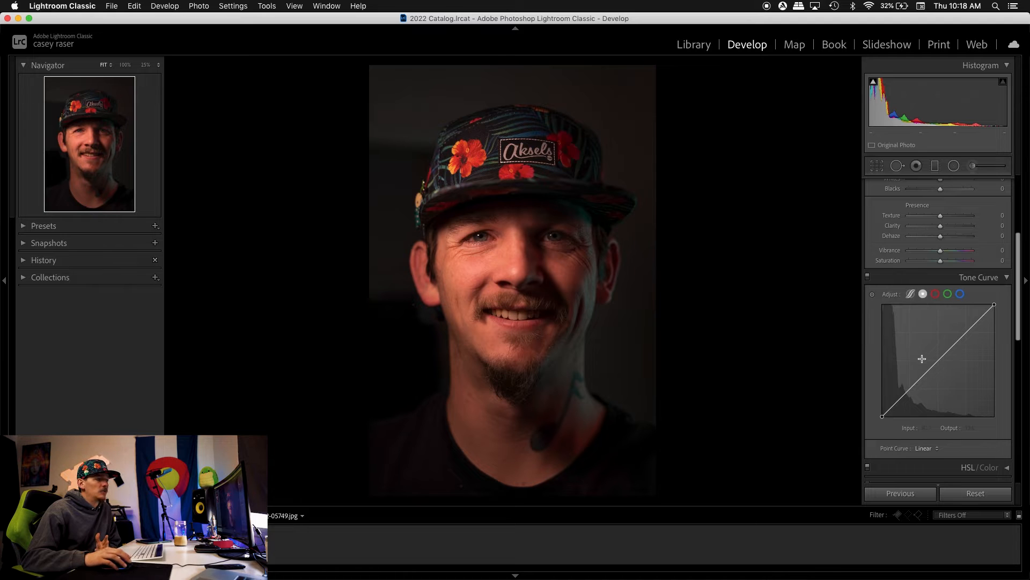
{"action": "left_click_drag", "start_coordinate": [907, 390], "coordinate": [910, 393]}
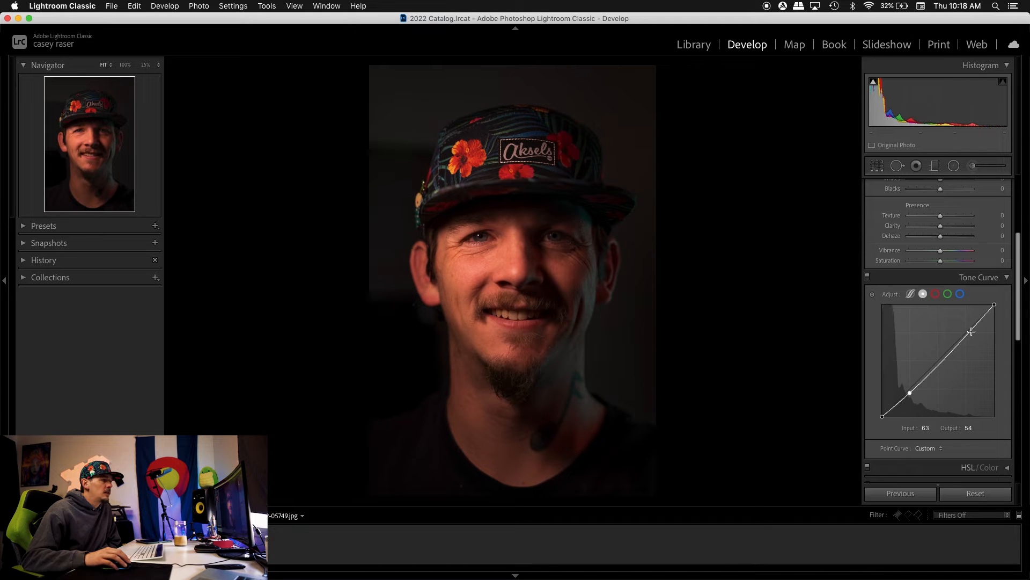
{"action": "left_click_drag", "start_coordinate": [969, 332], "coordinate": [967, 327]}
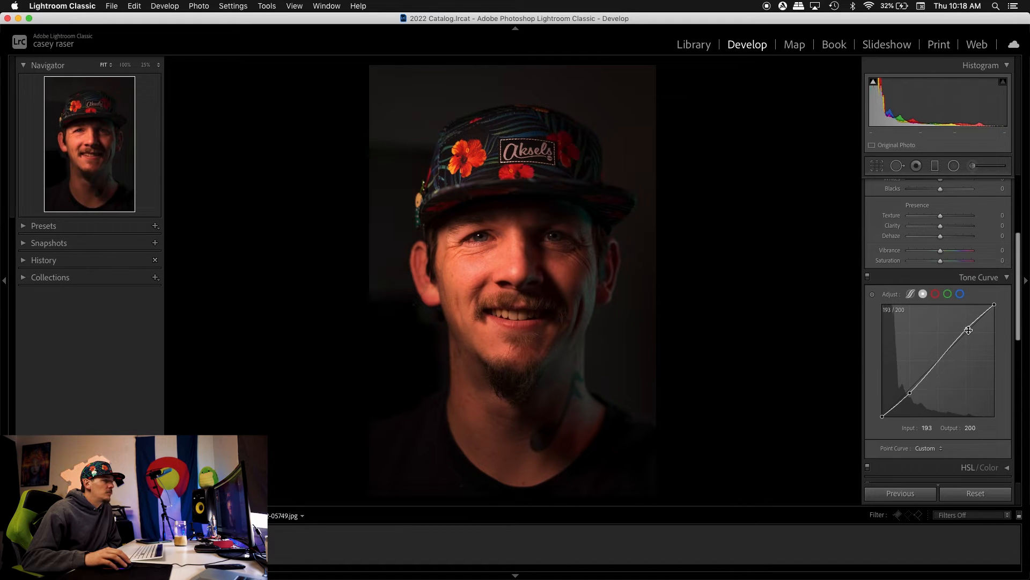
{"action": "left_click_drag", "start_coordinate": [909, 391], "coordinate": [909, 390]}
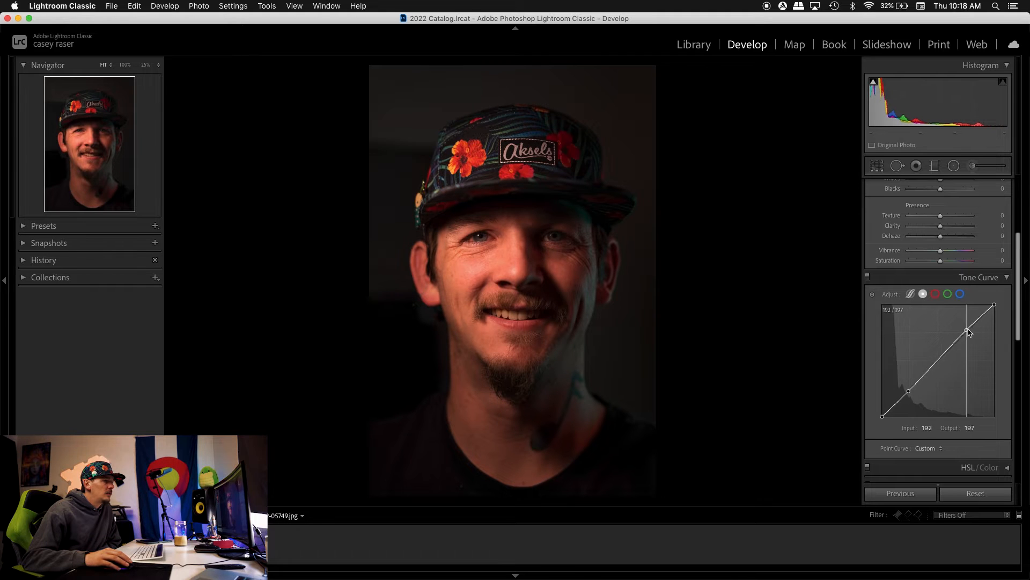
{"action": "left_click_drag", "start_coordinate": [927, 372], "coordinate": [964, 334]}
Step: Set the portrait's Contrast to -14 and Blacks to -23
{"action": "scroll", "coordinate": [936, 219], "scroll_direction": "up", "scroll_amount": 1}
{"action": "scroll", "coordinate": [936, 218], "scroll_direction": "up", "scroll_amount": 4}
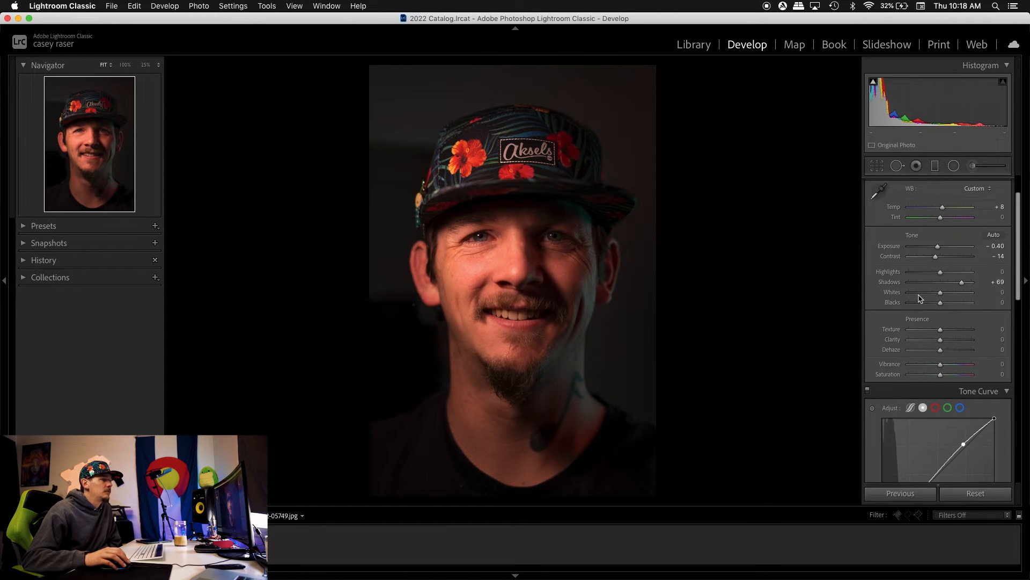
{"action": "scroll", "coordinate": [944, 279], "scroll_direction": "down", "scroll_amount": 1}
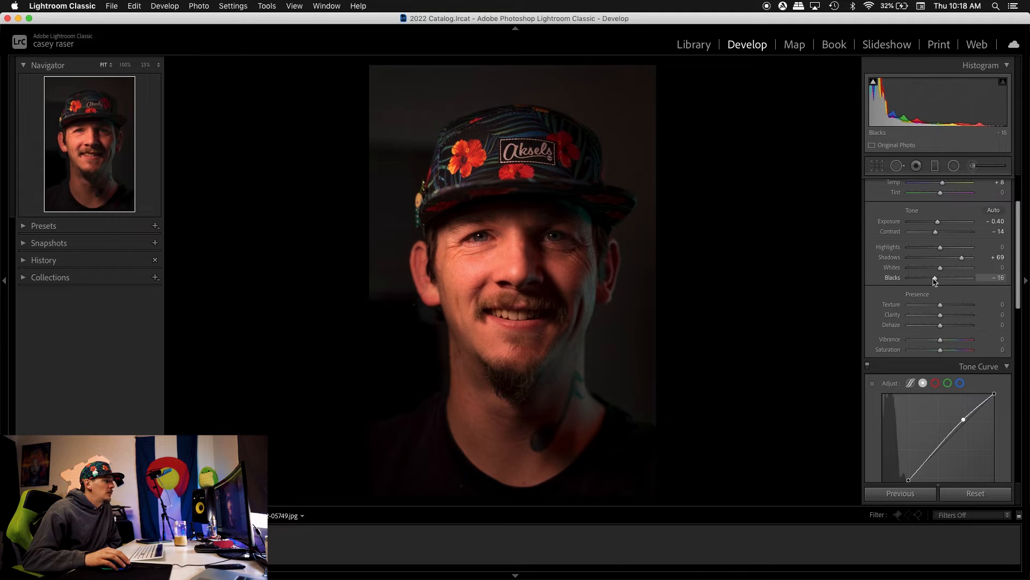
{"action": "left_click_drag", "start_coordinate": [933, 280], "coordinate": [932, 278]}
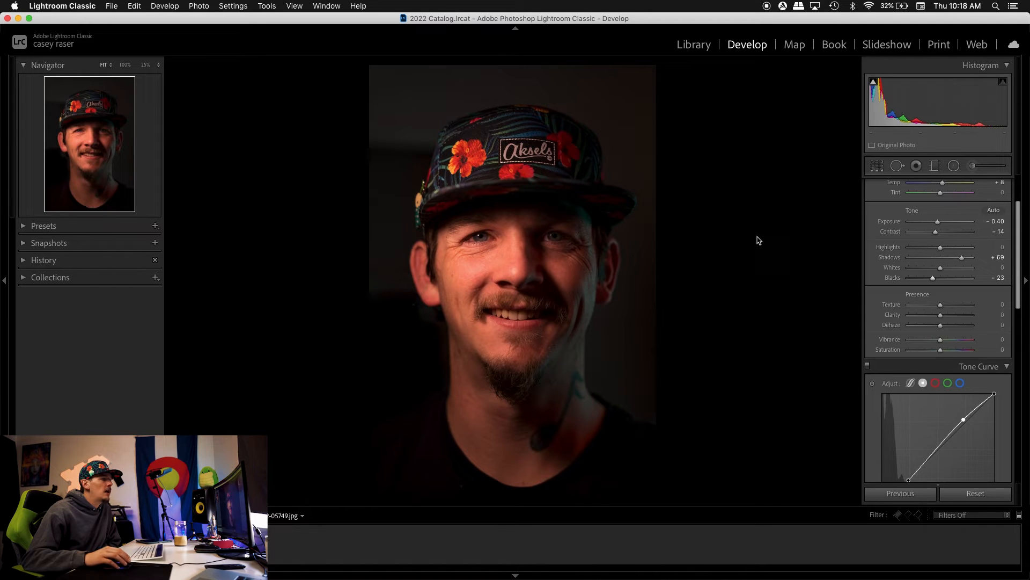
Step: Try Clarity at +100, +74 and -100 on the portrait, and reset it to 0
{"action": "scroll", "coordinate": [980, 322], "scroll_direction": "down", "scroll_amount": 2}
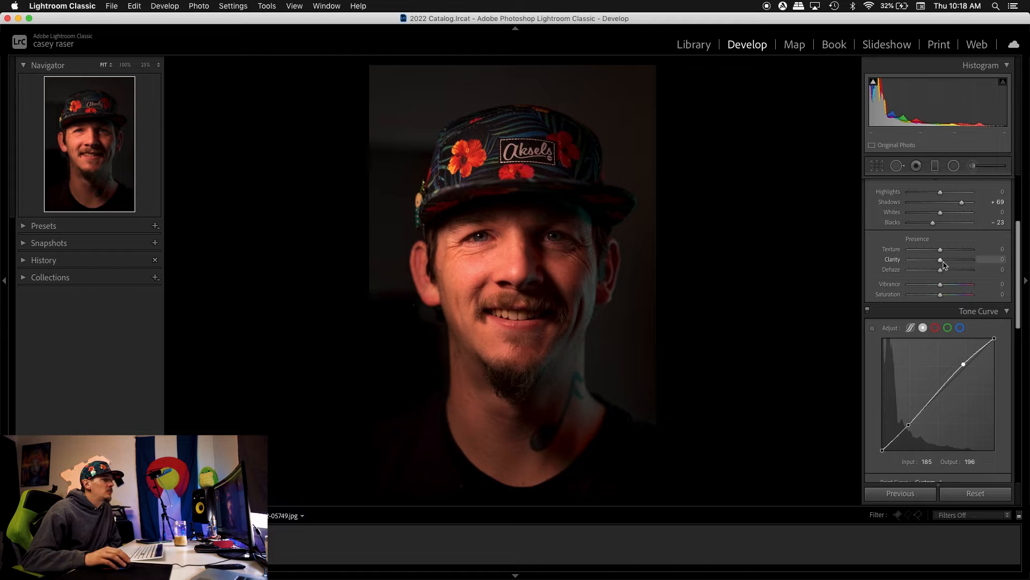
{"action": "scroll", "coordinate": [946, 265], "scroll_direction": "up", "scroll_amount": 1}
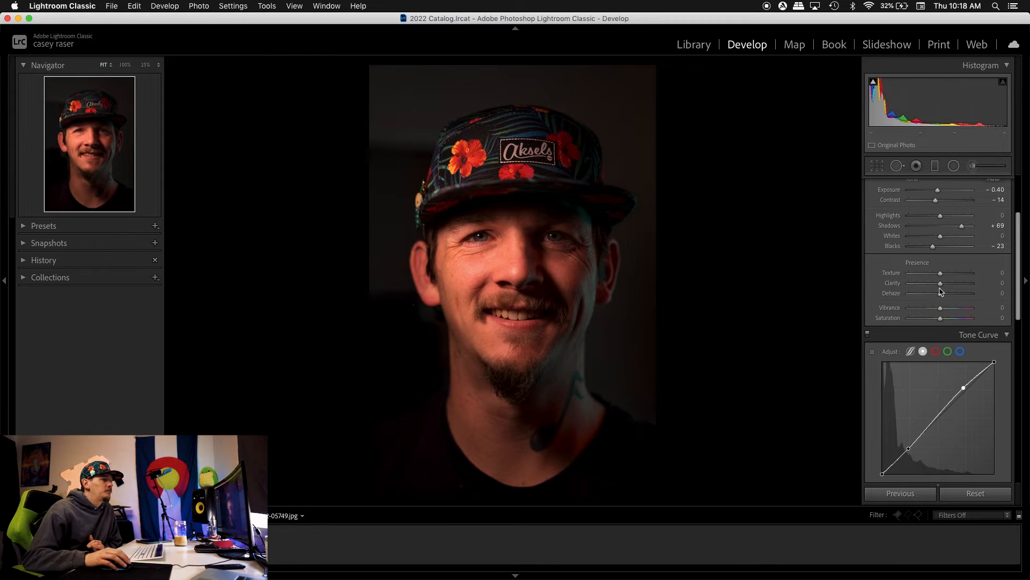
{"action": "left_click_drag", "start_coordinate": [941, 283], "coordinate": [977, 282]}
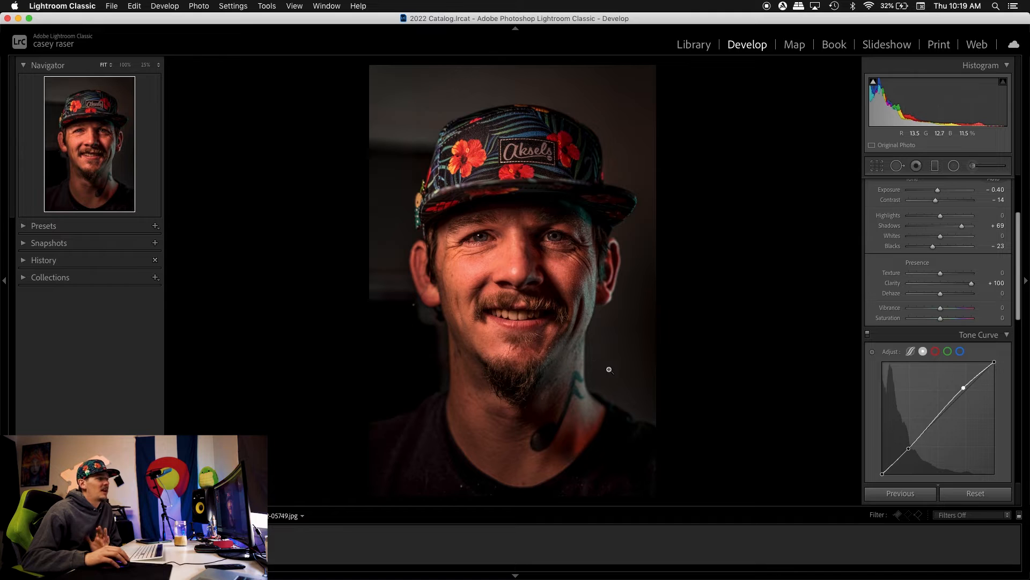
{"action": "left_click_drag", "start_coordinate": [971, 287], "coordinate": [965, 285]}
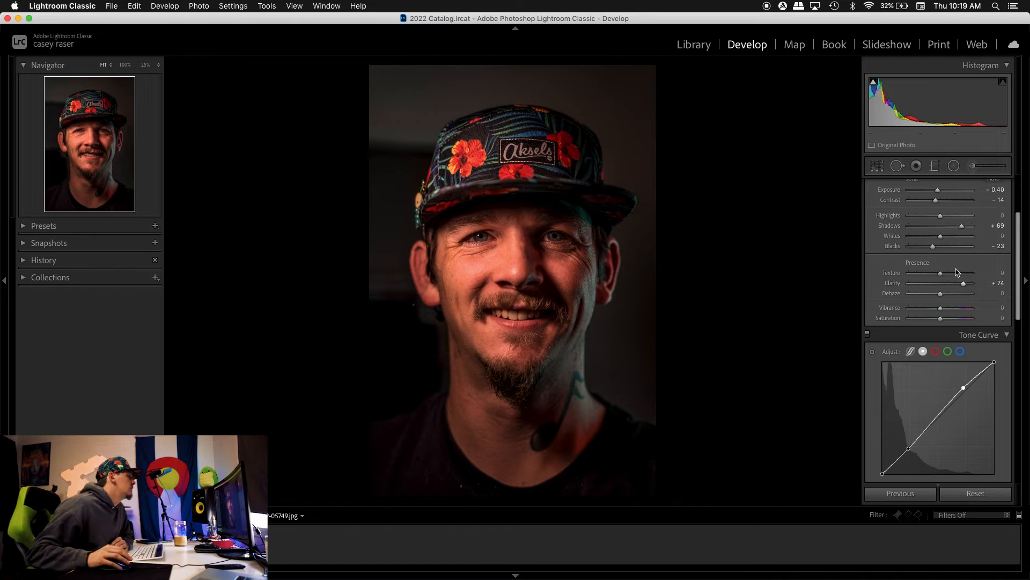
{"action": "left_click", "coordinate": [912, 284]}
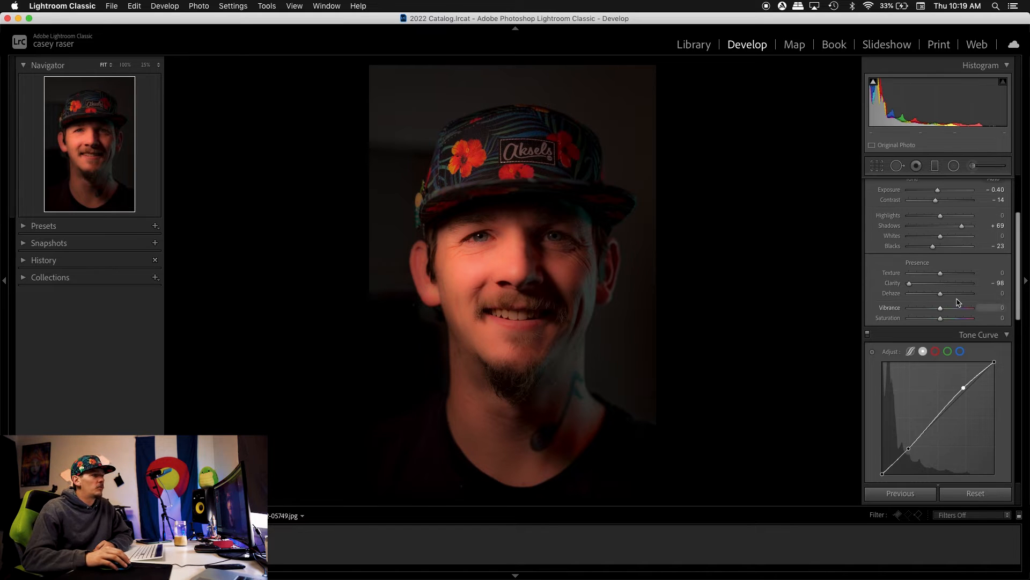
{"action": "left_click", "coordinate": [941, 283]}
{"action": "left_click_drag", "start_coordinate": [938, 288], "coordinate": [881, 288]}
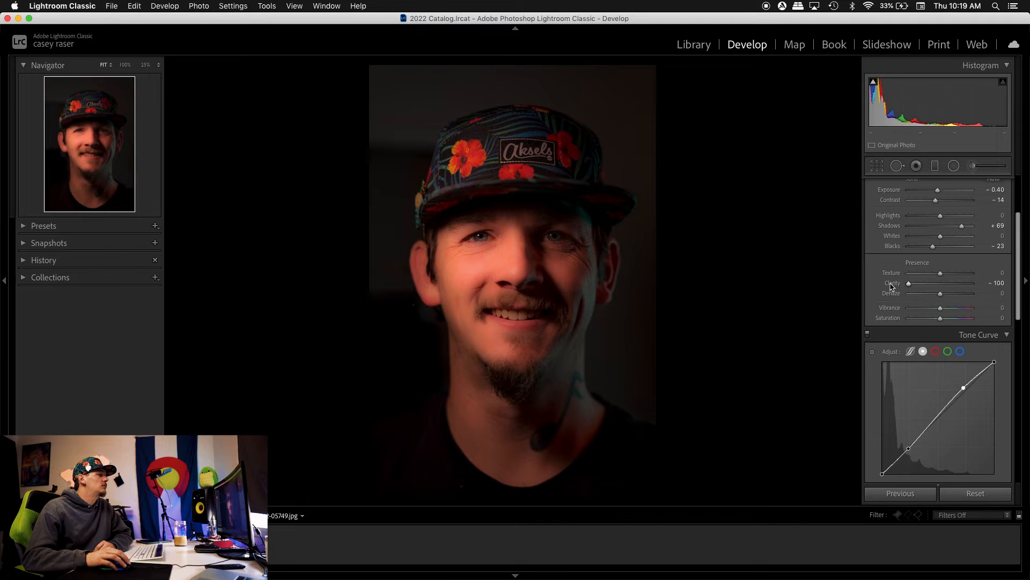
{"action": "double_click", "coordinate": [892, 283]}
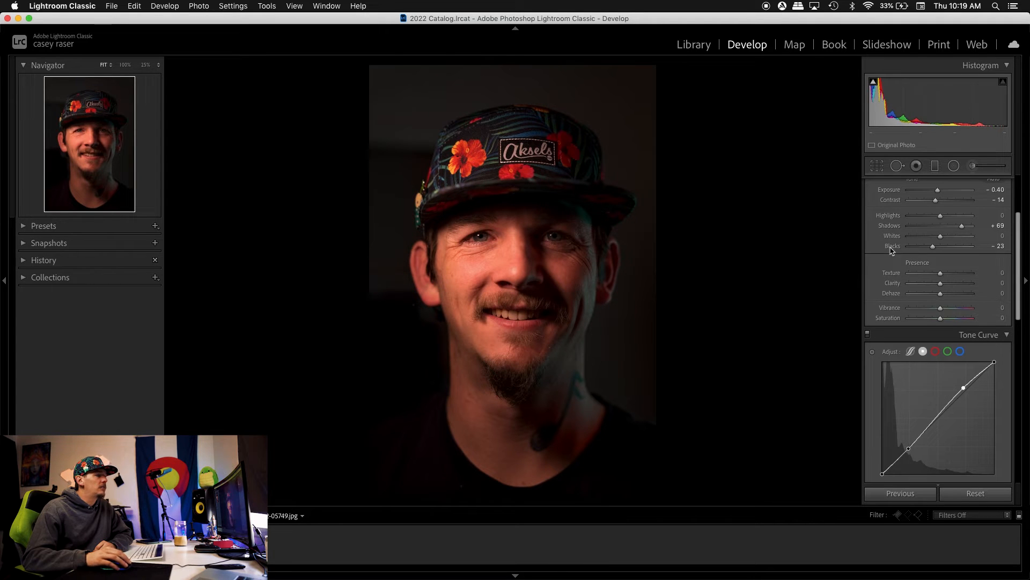
Step: Reset Shadows to its default and undo that reset
{"action": "double_click", "coordinate": [894, 229]}
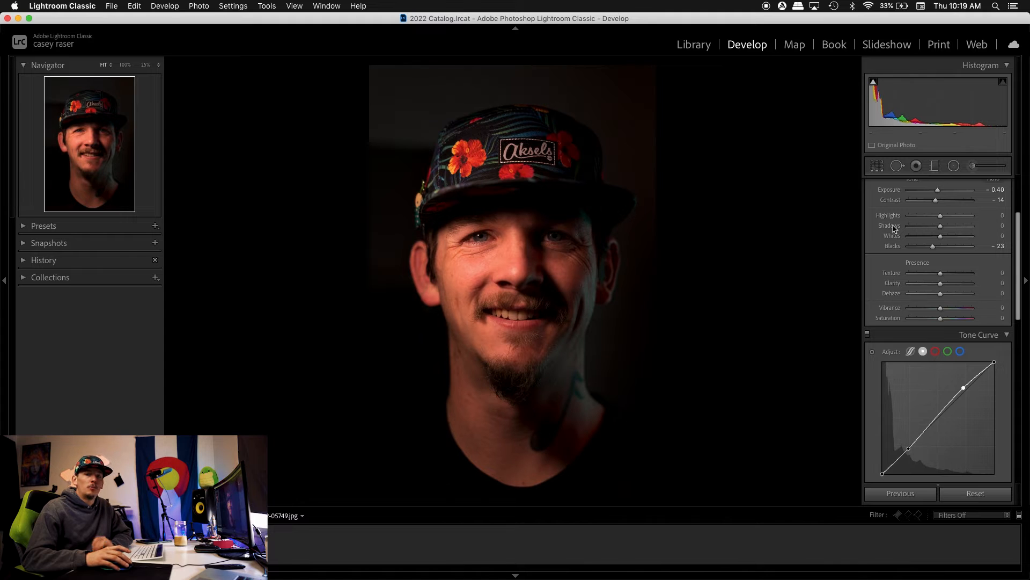
{"action": "key", "text": "super+z"}
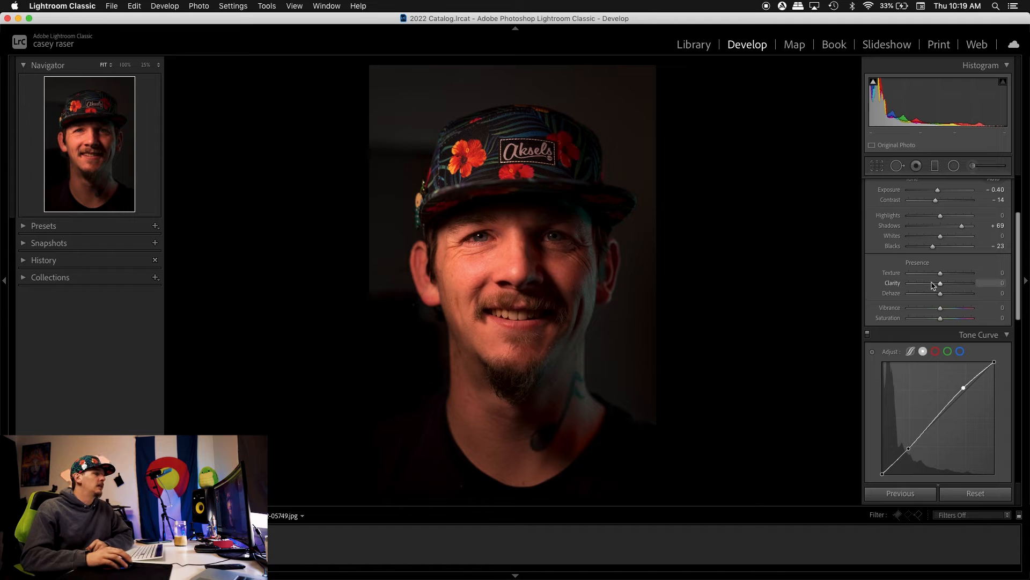
Step: Set the portrait's Texture to -26 and Clarity to +38
{"action": "left_click_drag", "start_coordinate": [941, 287], "coordinate": [949, 286]}
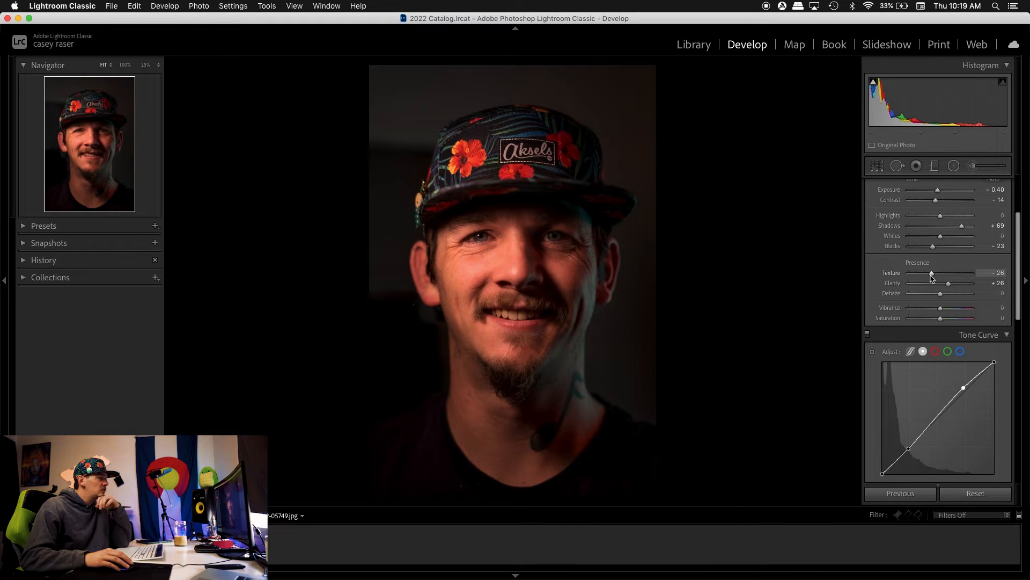
{"action": "left_click_drag", "start_coordinate": [946, 286], "coordinate": [949, 287]}
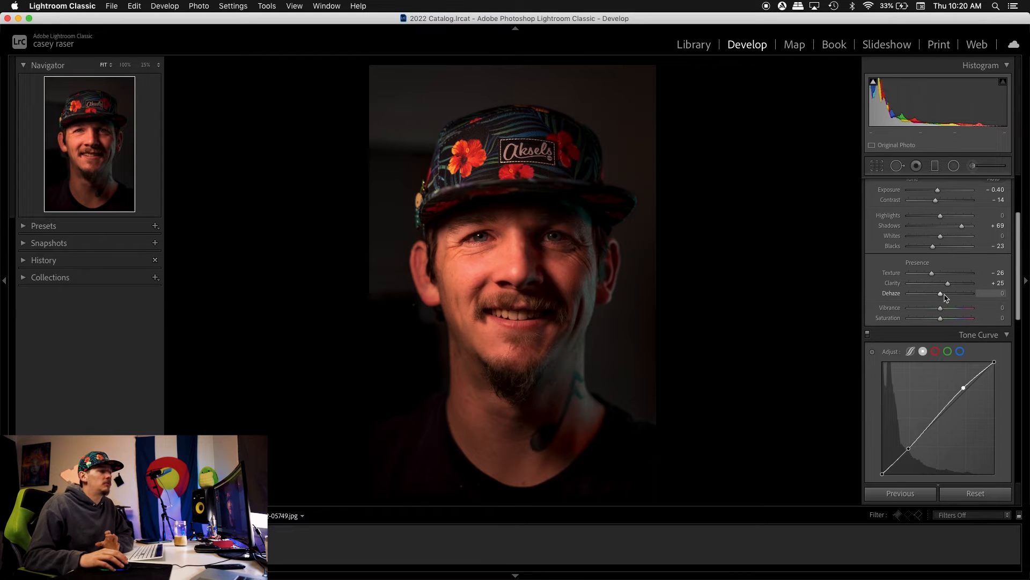
{"action": "mouse_move", "coordinate": [948, 283]}
{"action": "left_mouse_down"}
{"action": "mouse_move", "coordinate": [860, 288]}
{"action": "mouse_move", "coordinate": [1007, 278]}
{"action": "mouse_move", "coordinate": [947, 279]}
{"action": "left_mouse_up"}
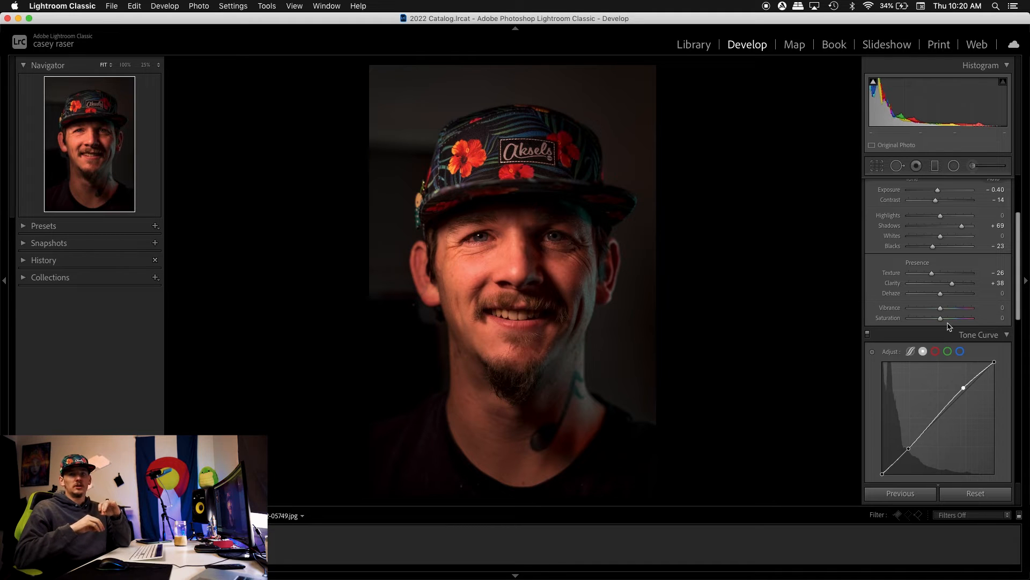
Step: Try Saturation at -63 and +47 on the portrait, and reset it to 0
{"action": "left_click_drag", "start_coordinate": [940, 317], "coordinate": [920, 319]}
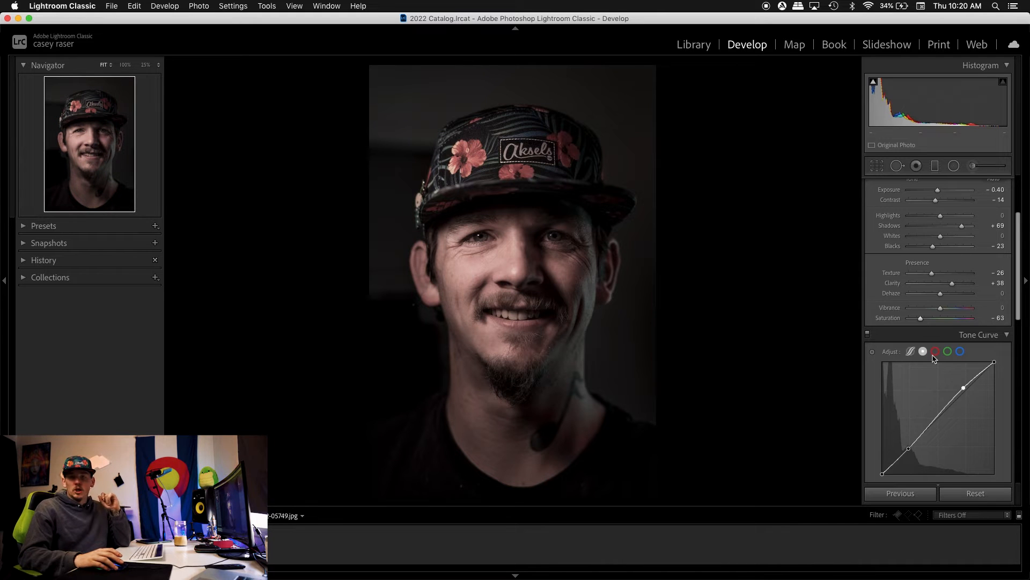
{"action": "left_click", "coordinate": [954, 318]}
{"action": "left_click_drag", "start_coordinate": [955, 321], "coordinate": [956, 319]}
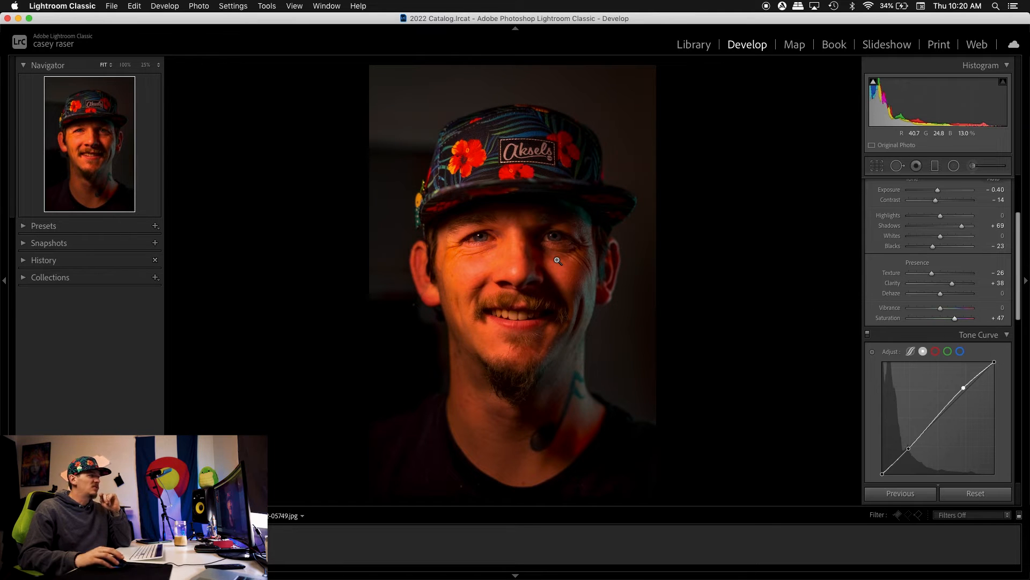
{"action": "double_click", "coordinate": [887, 318]}
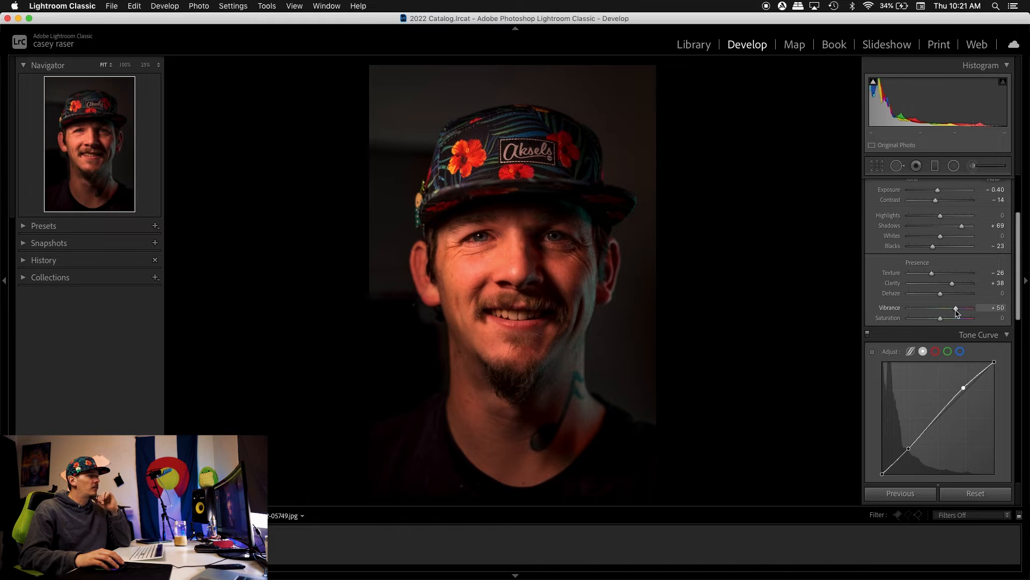
Step: Set Vibrance to +41 and the white balance to Temp +2 and Tint -4
{"action": "left_click_drag", "start_coordinate": [953, 313], "coordinate": [940, 311]}
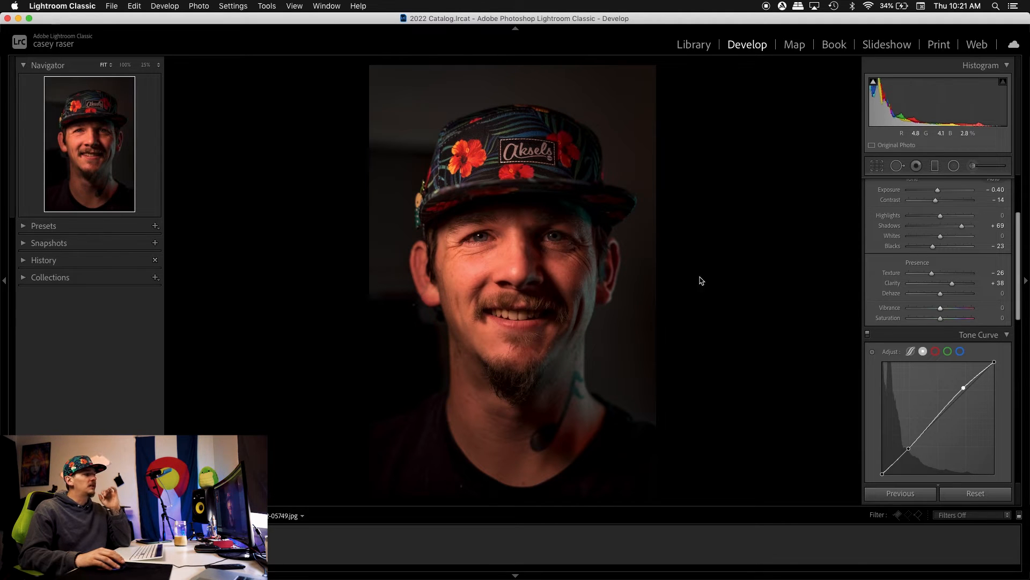
{"action": "left_click_drag", "start_coordinate": [940, 308], "coordinate": [953, 312]}
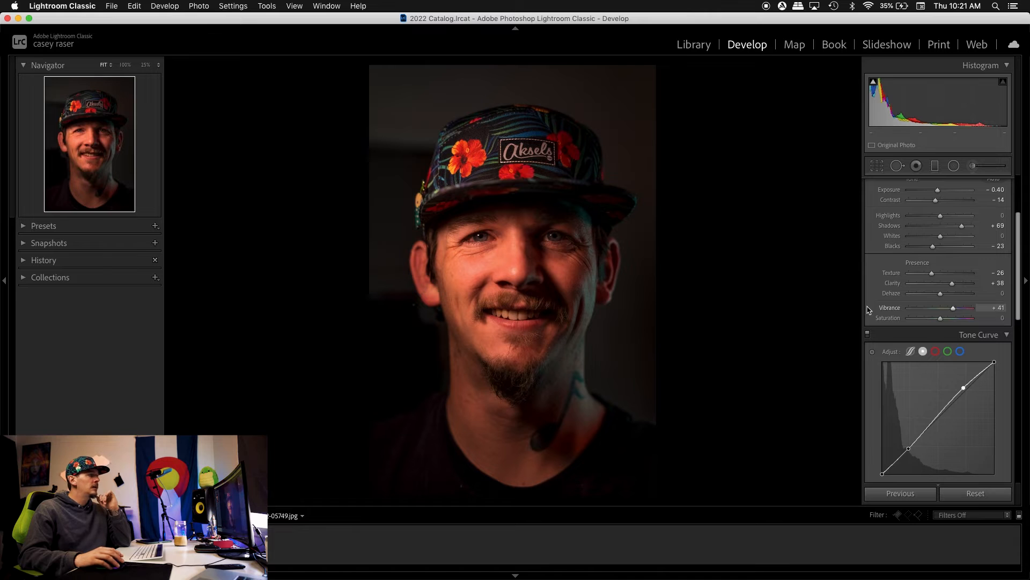
{"action": "scroll", "coordinate": [953, 234], "scroll_direction": "up", "scroll_amount": 5}
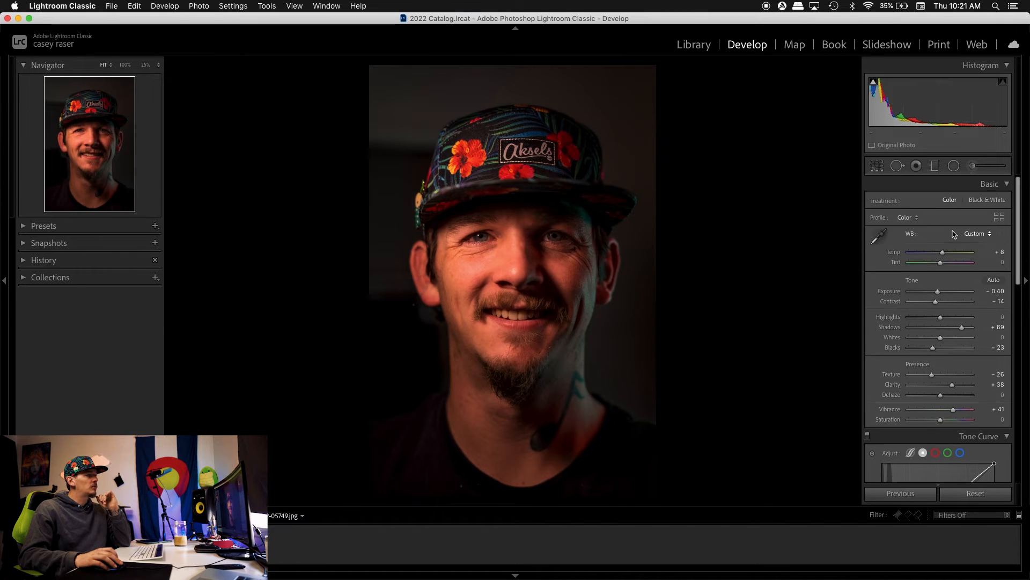
{"action": "left_click_drag", "start_coordinate": [943, 256], "coordinate": [942, 256]}
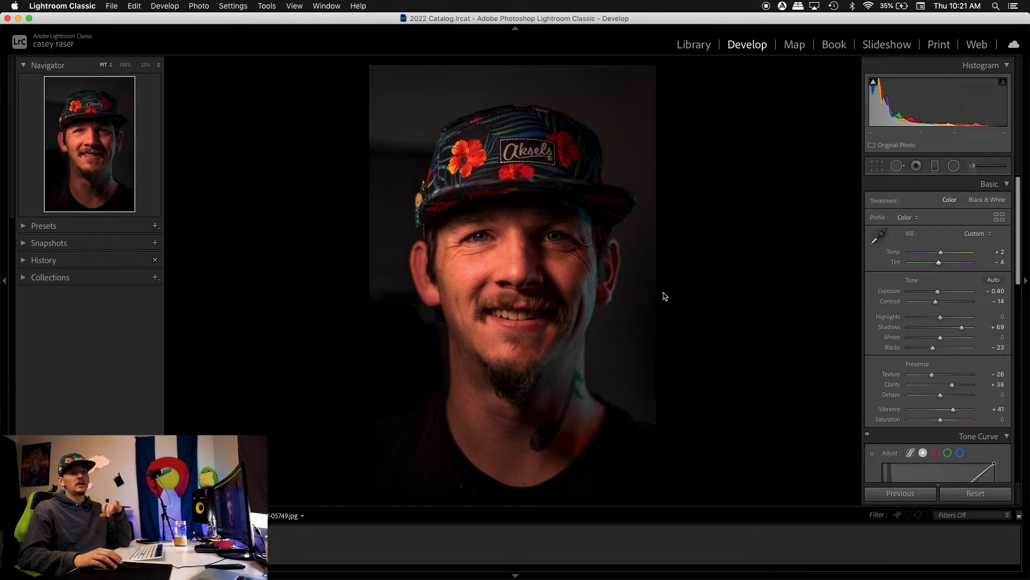
Step: Inspect the face up close, and set Exposure to 0.00 and Highlights to -11
{"action": "left_click", "coordinate": [485, 287]}
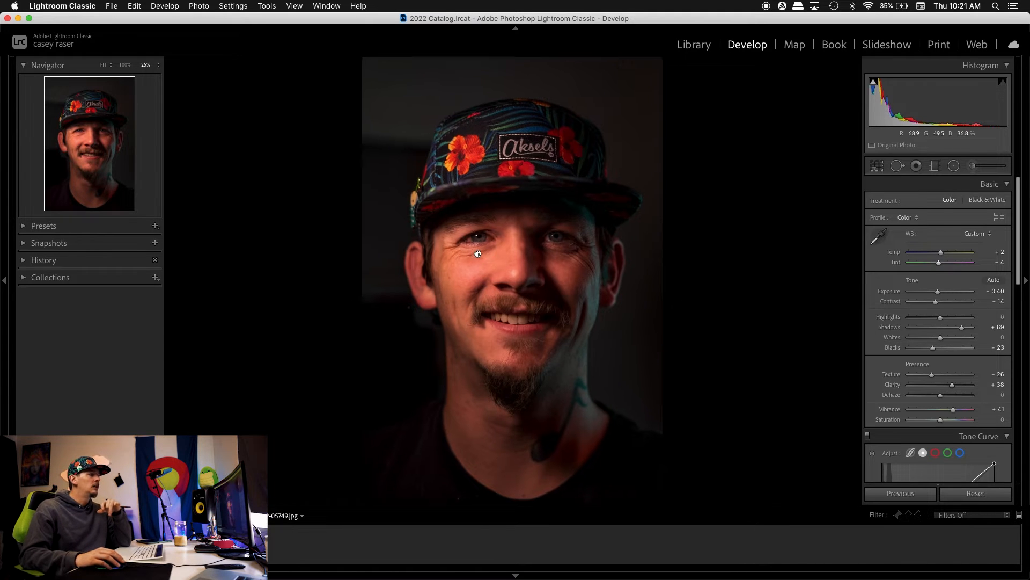
{"action": "left_click_drag", "start_coordinate": [538, 334], "coordinate": [538, 303]}
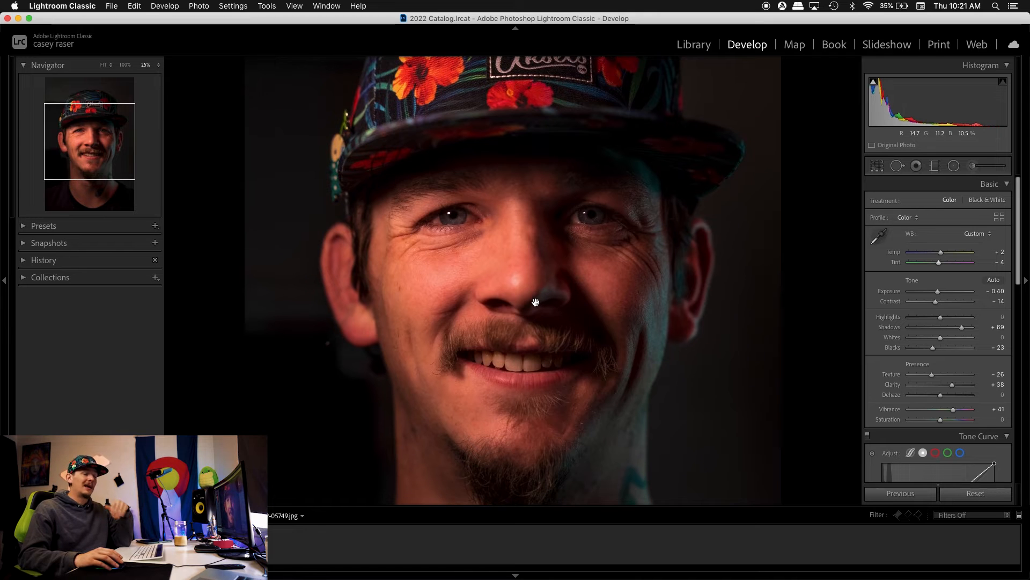
{"action": "left_click", "coordinate": [518, 277]}
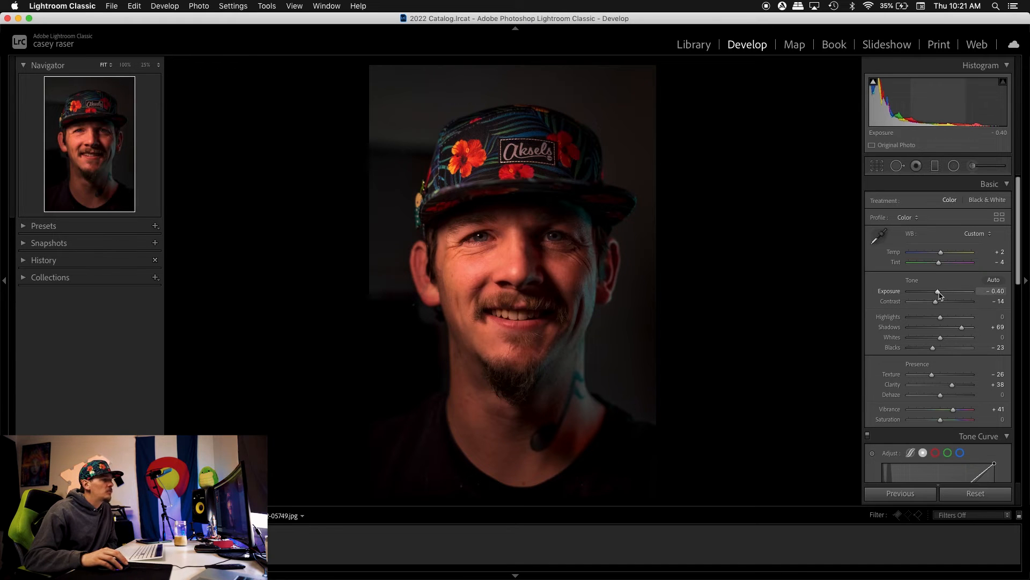
{"action": "left_click_drag", "start_coordinate": [939, 292], "coordinate": [942, 295]}
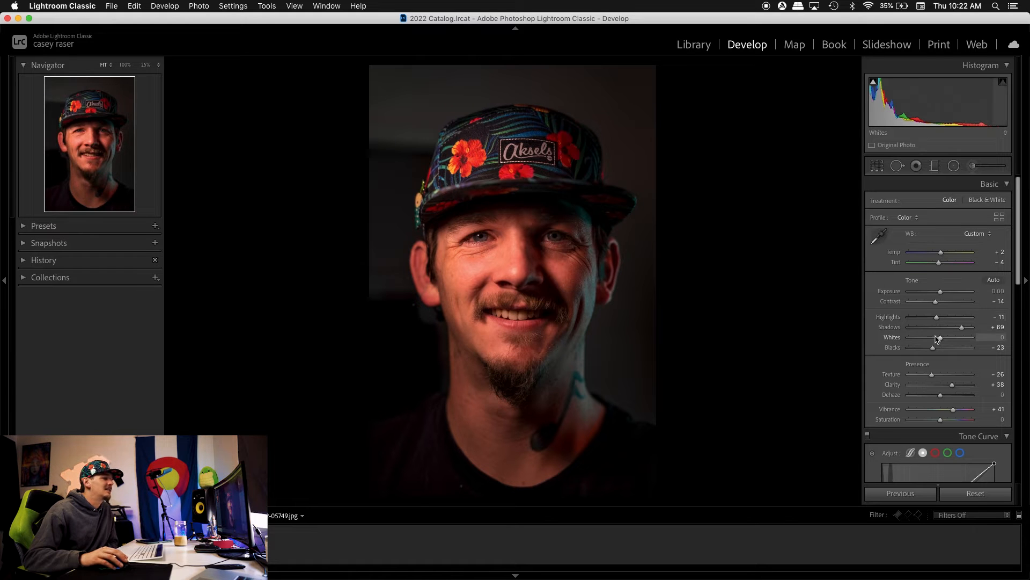
Step: Lower Whites to -79, checking the effect on the face close up
{"action": "left_click_drag", "start_coordinate": [940, 337], "coordinate": [929, 339]}
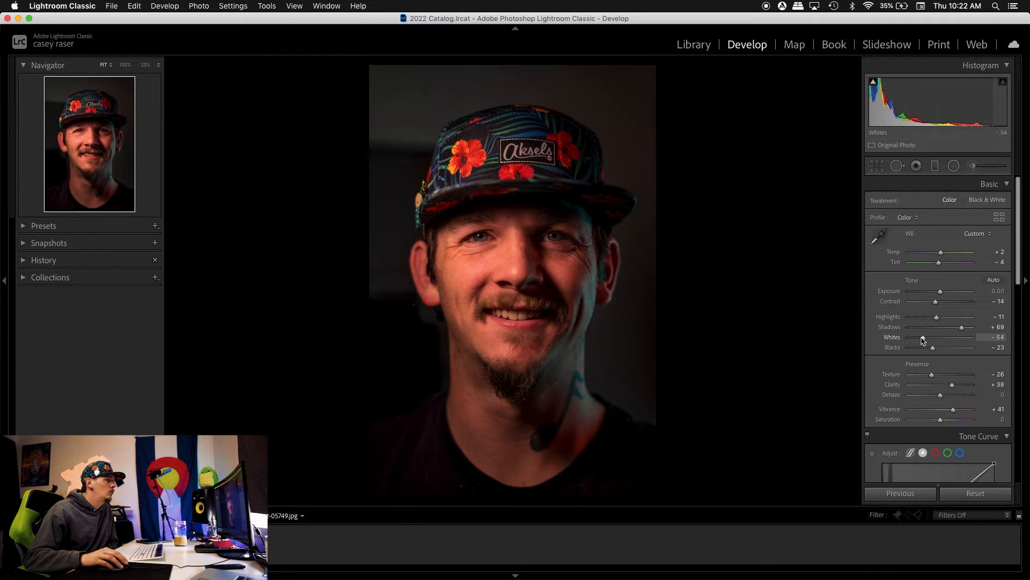
{"action": "mouse_move", "coordinate": [933, 340]}
{"action": "left_mouse_down"}
{"action": "mouse_move", "coordinate": [923, 339]}
{"action": "mouse_move", "coordinate": [938, 342]}
{"action": "left_mouse_up"}
{"action": "left_click", "coordinate": [506, 274]}
{"action": "left_click_drag", "start_coordinate": [506, 276], "coordinate": [545, 246]}
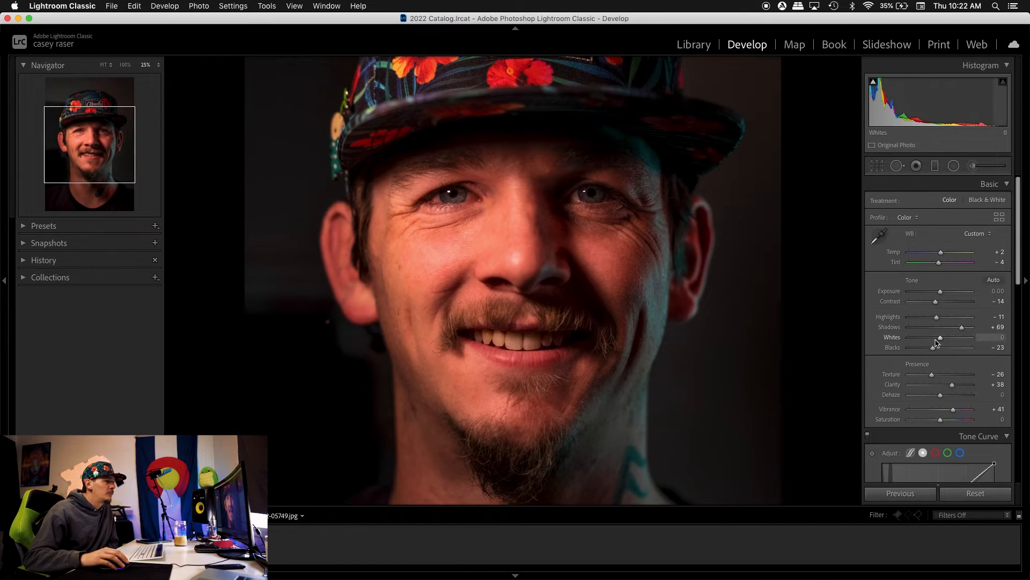
{"action": "left_click_drag", "start_coordinate": [940, 339], "coordinate": [914, 340]}
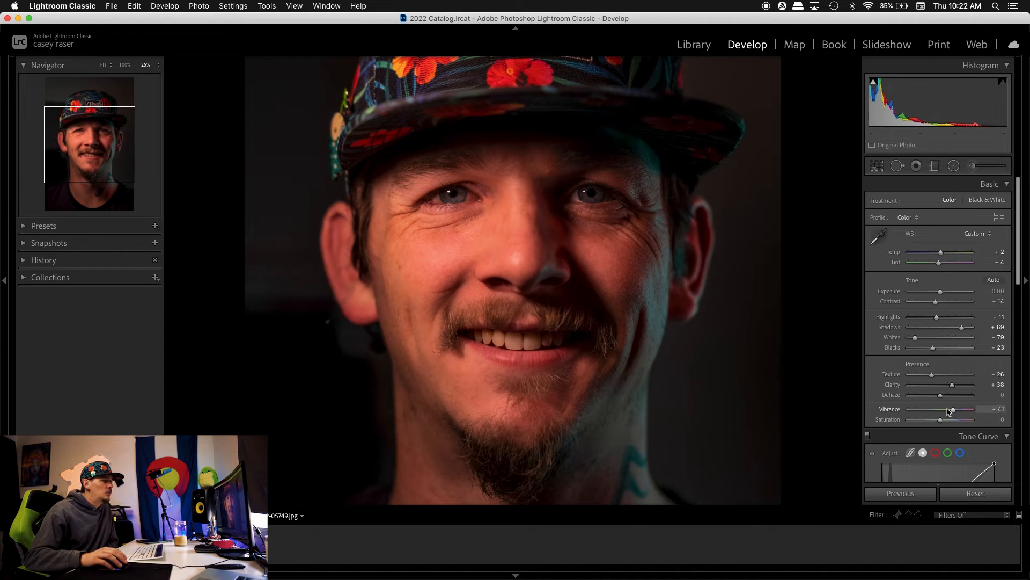
Step: Compare the portrait before and after side by side, and set Temp to -3 and Tint to -11
{"action": "key", "text": "y"}
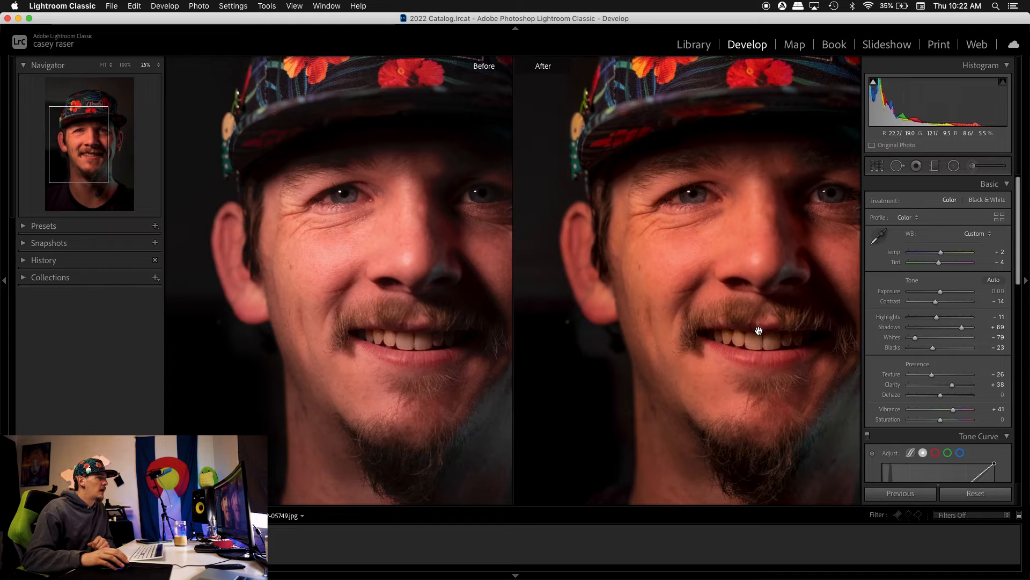
{"action": "left_click_drag", "start_coordinate": [436, 280], "coordinate": [428, 304]}
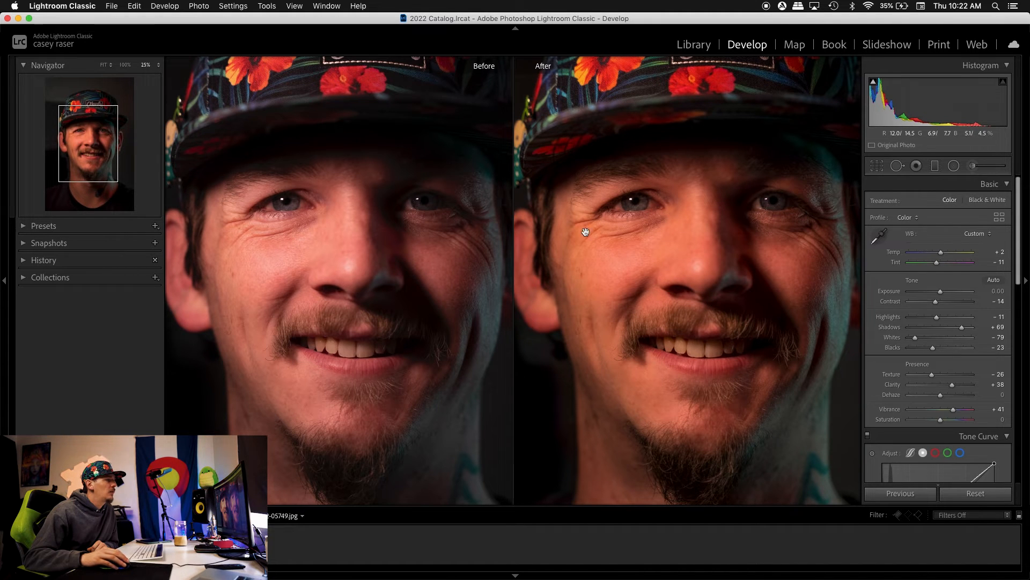
{"action": "left_click", "coordinate": [613, 304]}
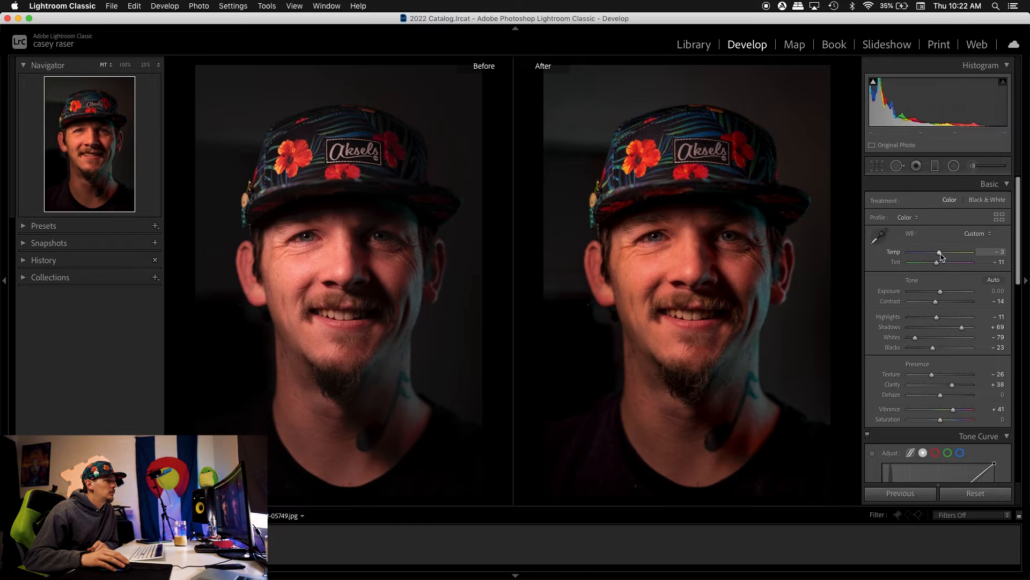
Step: Raise Exposure to +0.25 and return to the single-photo view
{"action": "left_click_drag", "start_coordinate": [941, 291], "coordinate": [943, 296]}
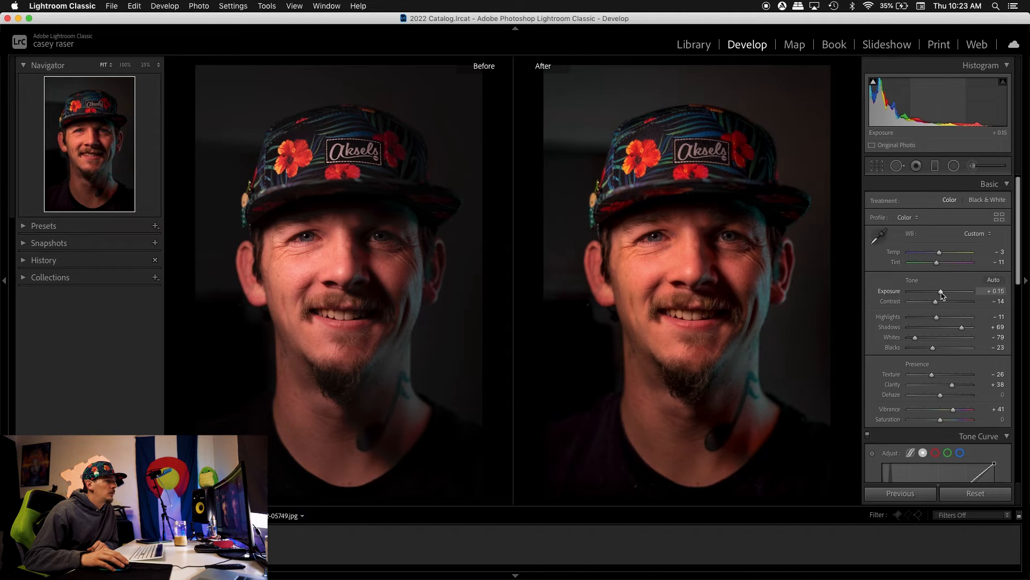
{"action": "left_click_drag", "start_coordinate": [942, 295], "coordinate": [943, 295]}
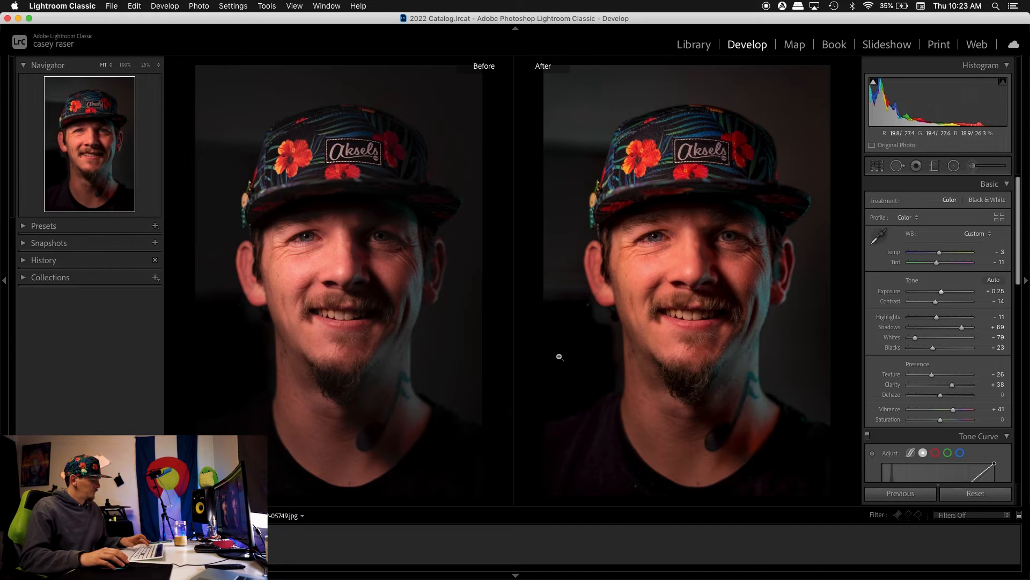
{"action": "key", "text": "y"}
Step: Open the HSL adjustments and show all Hue, Saturation and Luminance sliders together
{"action": "scroll", "coordinate": [993, 366], "scroll_direction": "down", "scroll_amount": 5}
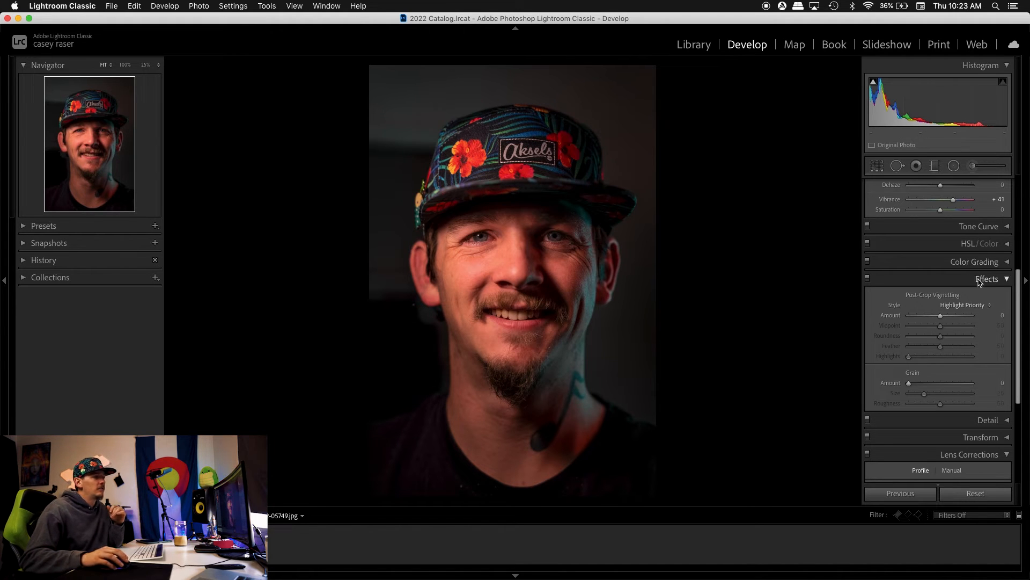
{"action": "scroll", "coordinate": [987, 280], "scroll_direction": "up", "scroll_amount": 2}
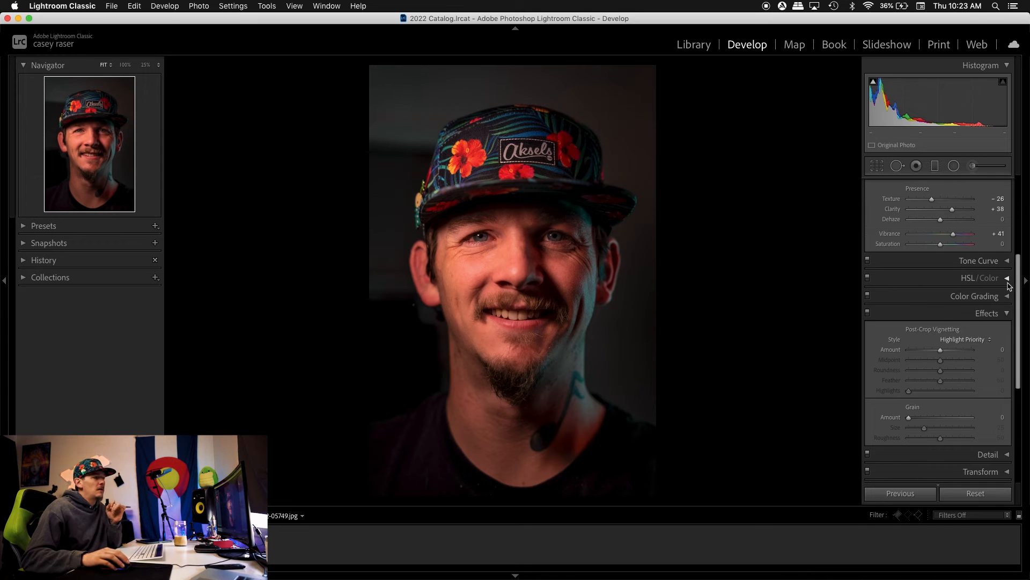
{"action": "left_click", "coordinate": [1007, 278]}
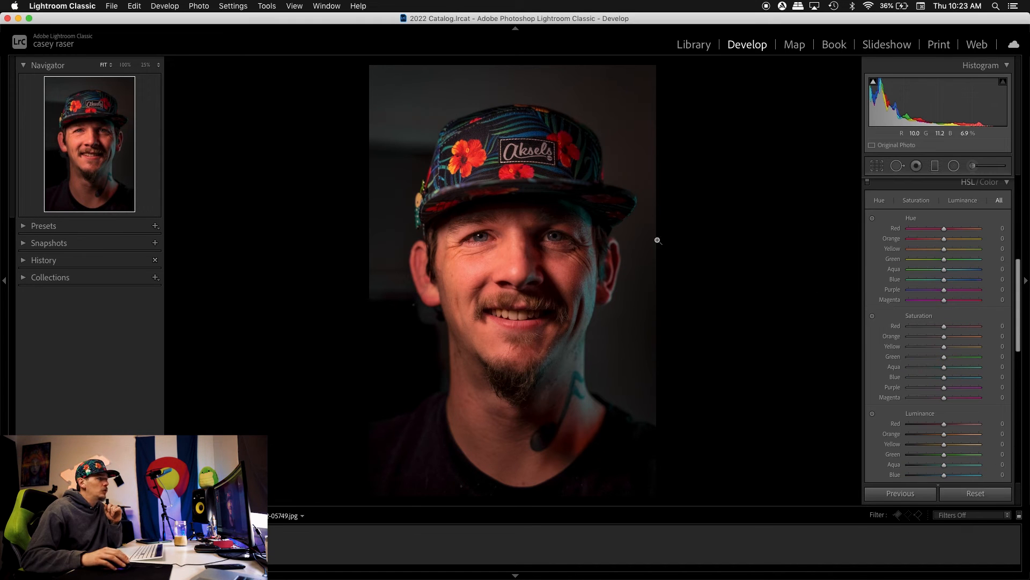
{"action": "scroll", "coordinate": [982, 217], "scroll_direction": "up", "scroll_amount": 2}
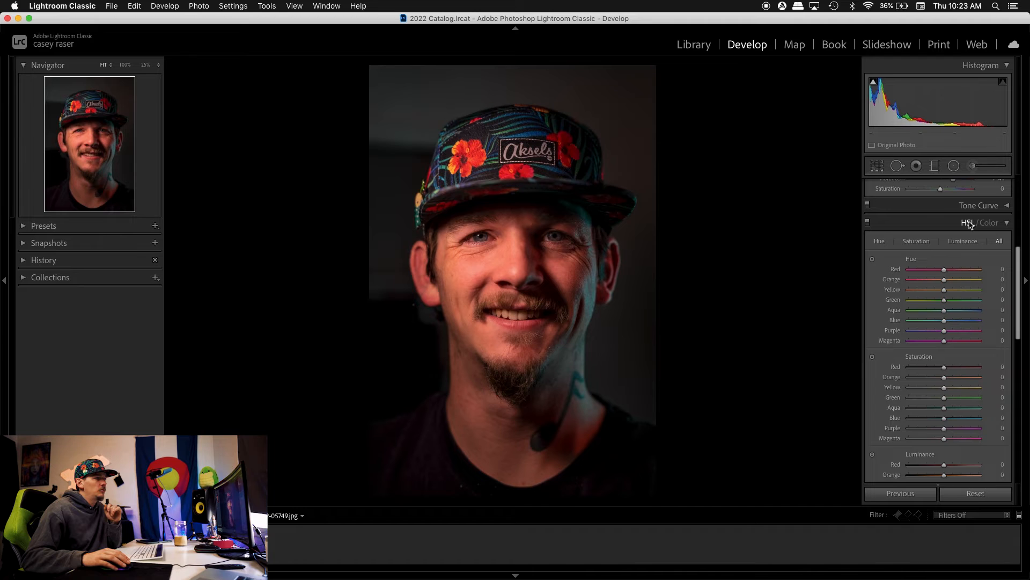
{"action": "left_click", "coordinate": [969, 225]}
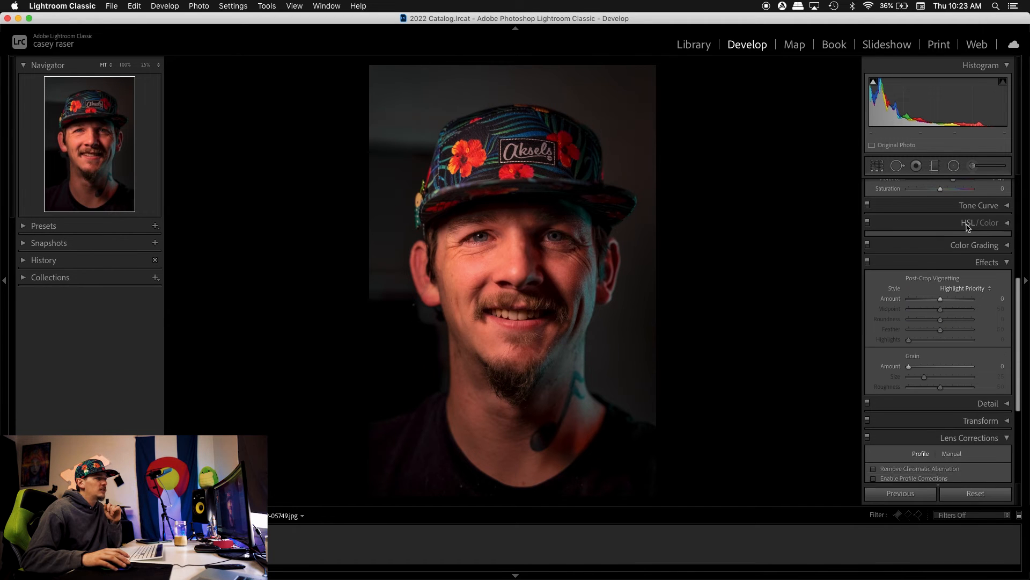
{"action": "left_click", "coordinate": [968, 224]}
{"action": "left_click", "coordinate": [879, 184]}
{"action": "scroll", "coordinate": [929, 226], "scroll_direction": "up", "scroll_amount": 5}
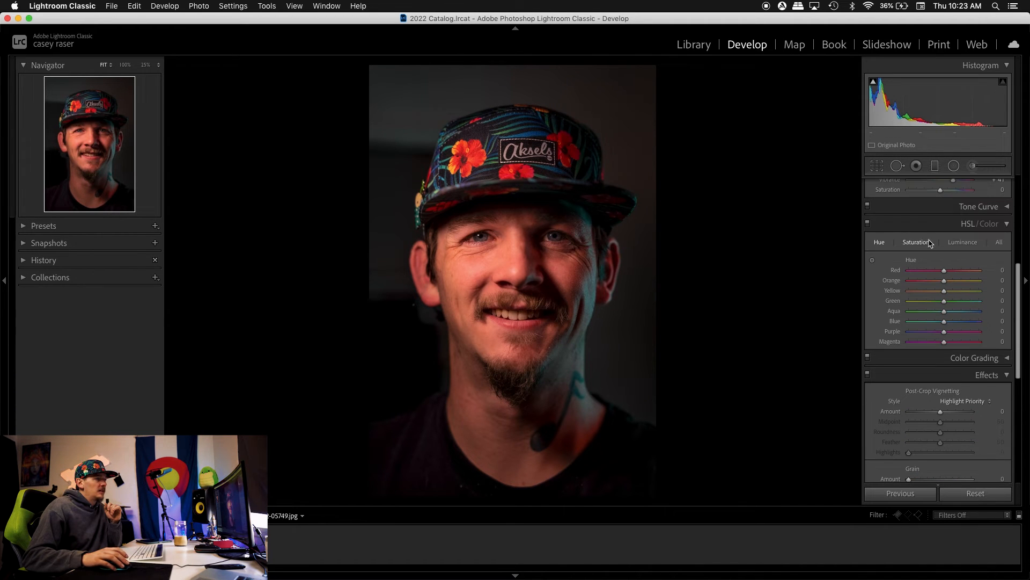
{"action": "left_click", "coordinate": [999, 239]}
Step: Shift the cap's blue tones with the targeted Hue adjustment in the photo, to Aqua +18 and Blue +46
{"action": "scroll", "coordinate": [952, 334], "scroll_direction": "down", "scroll_amount": 5}
{"action": "scroll", "coordinate": [950, 333], "scroll_direction": "down", "scroll_amount": 2}
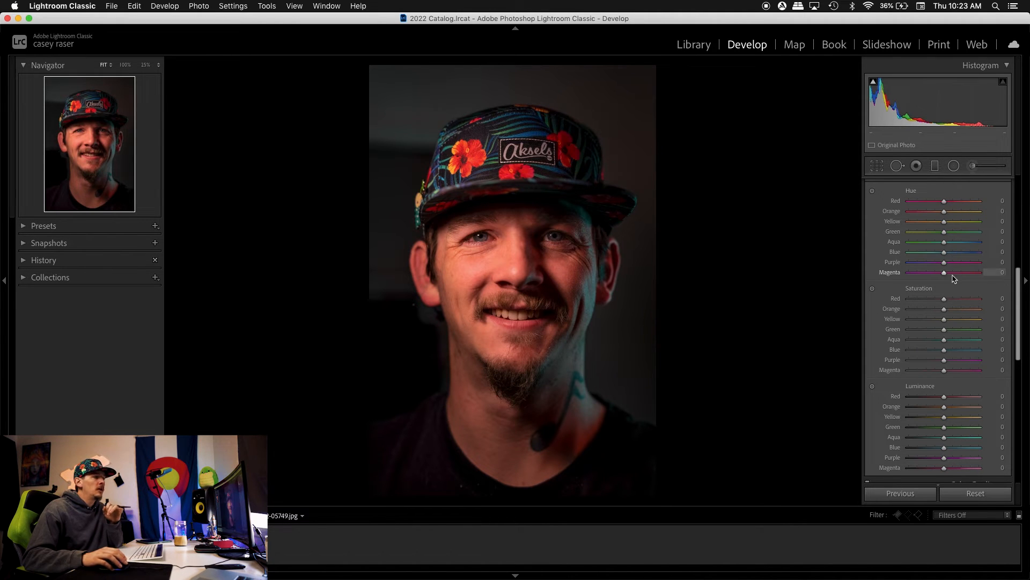
{"action": "scroll", "coordinate": [949, 298], "scroll_direction": "down", "scroll_amount": 2}
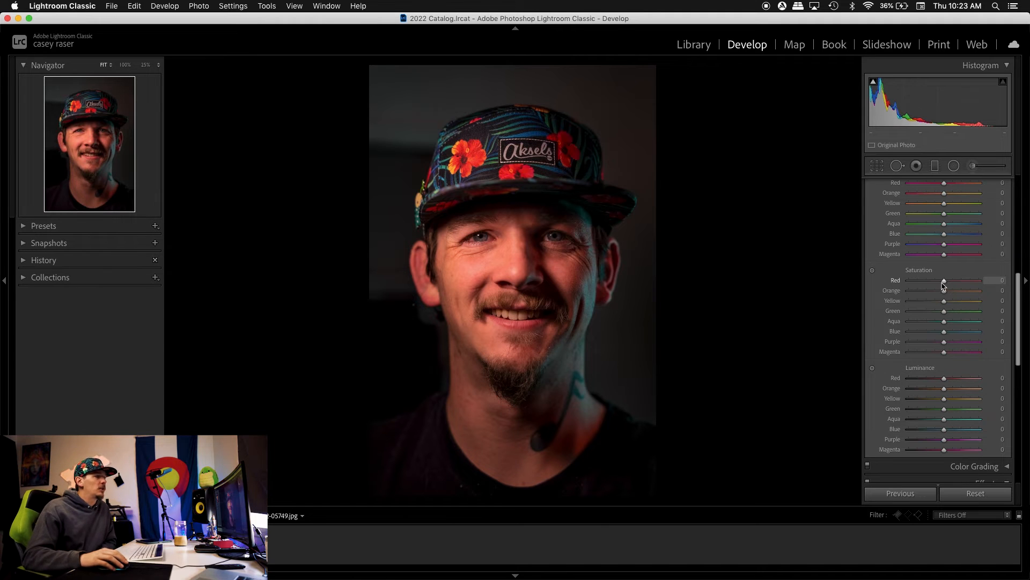
{"action": "scroll", "coordinate": [949, 356], "scroll_direction": "down", "scroll_amount": 2}
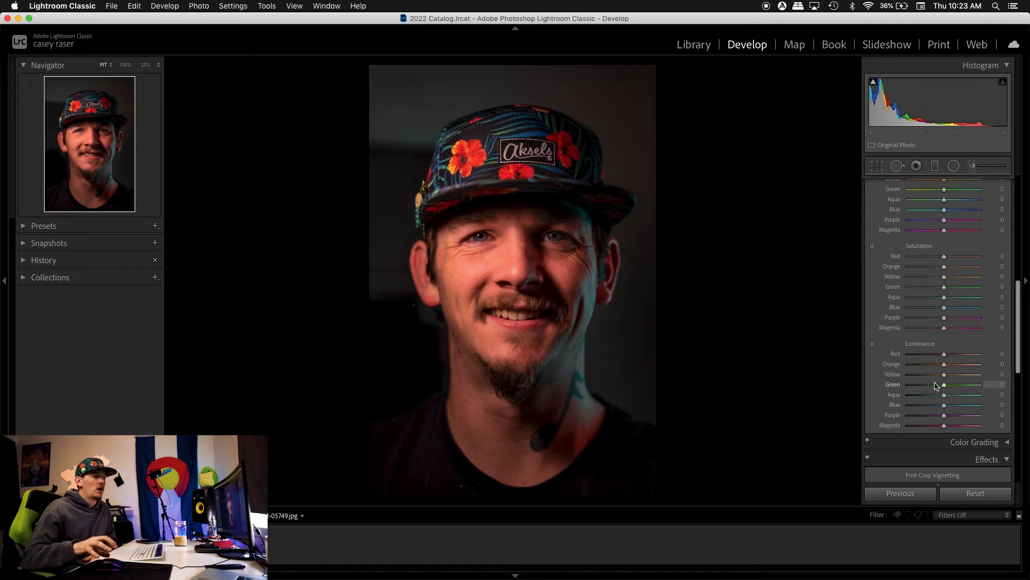
{"action": "scroll", "coordinate": [936, 300], "scroll_direction": "up", "scroll_amount": 4}
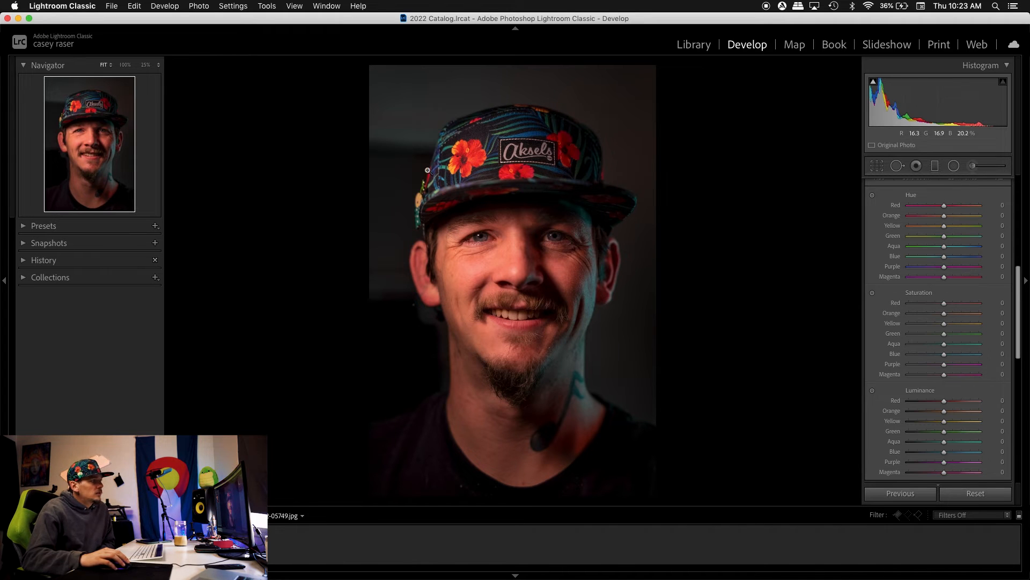
{"action": "scroll", "coordinate": [923, 236], "scroll_direction": "up", "scroll_amount": 2}
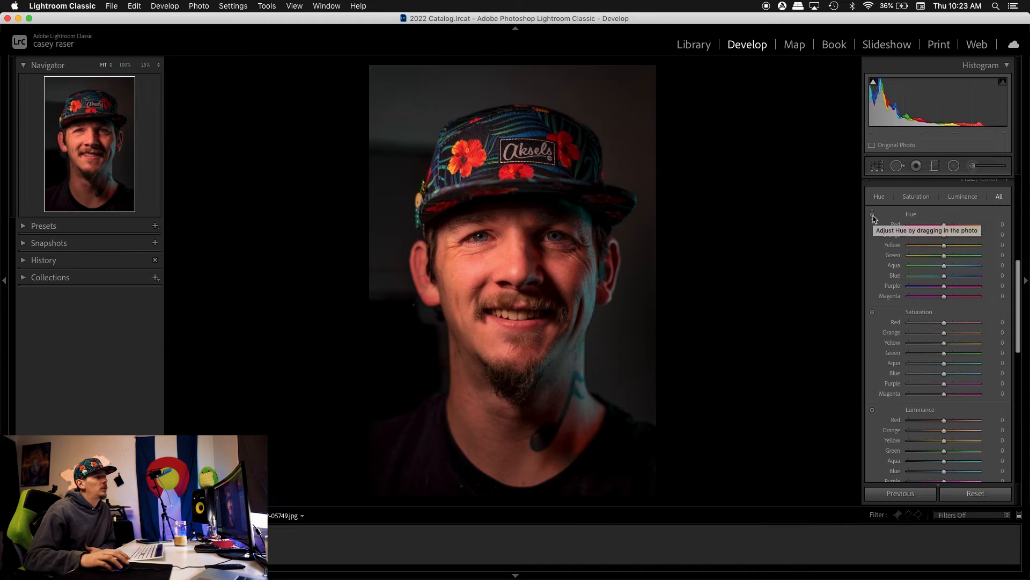
{"action": "scroll", "coordinate": [874, 217], "scroll_direction": "down", "scroll_amount": 1}
{"action": "left_click", "coordinate": [872, 203]}
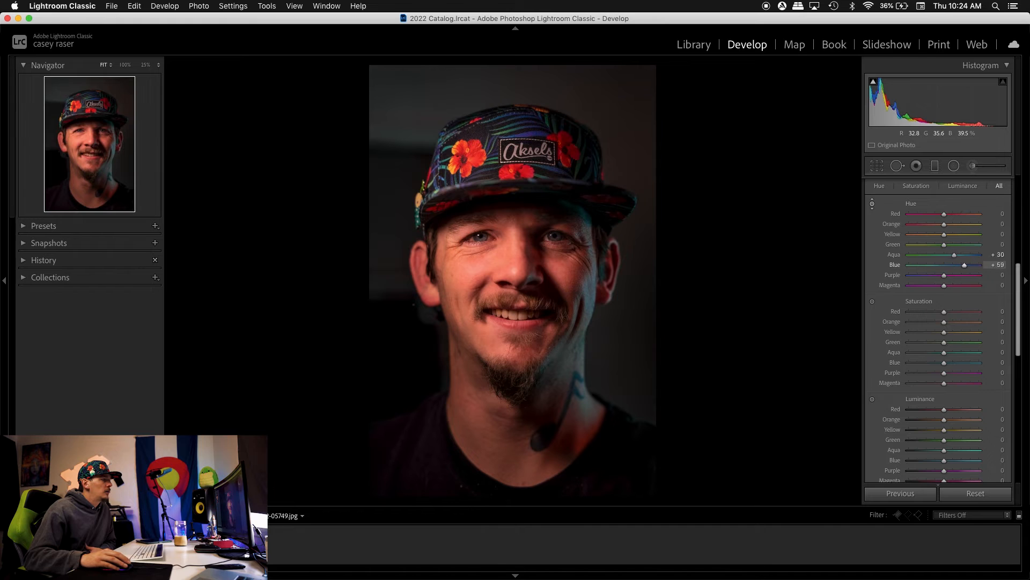
{"action": "left_click_drag", "start_coordinate": [602, 216], "coordinate": [602, 268]}
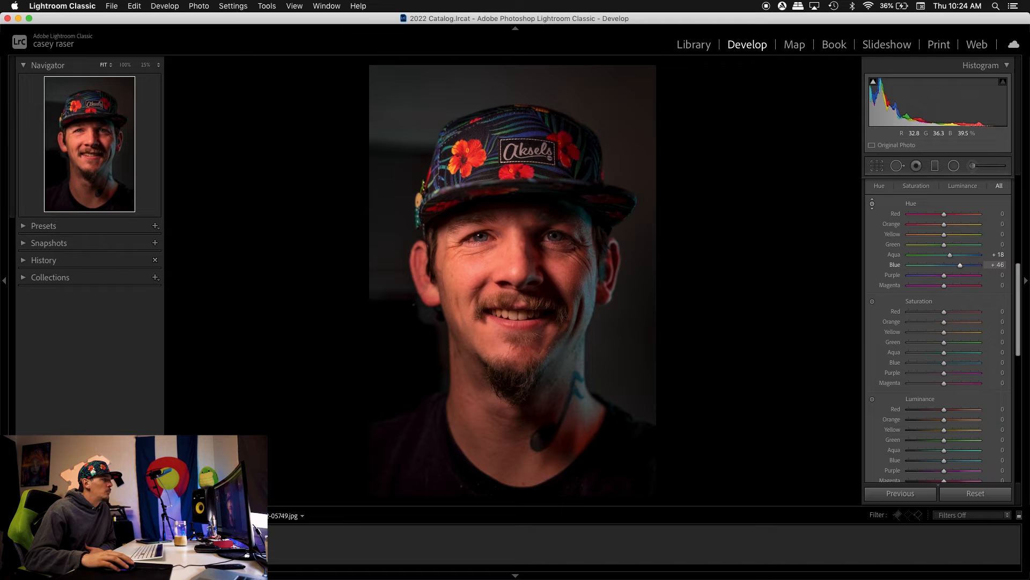
Step: Shift the blue tones with targeted HSL adjustments to Hue Aqua +53, Blue +54, Saturation Aqua +27, Blue +25, and Luminance Aqua +17, Blue +29
{"action": "mouse_move", "coordinate": [602, 244]}
{"action": "left_mouse_down"}
{"action": "mouse_move", "coordinate": [602, 318]}
{"action": "mouse_move", "coordinate": [603, 258]}
{"action": "left_mouse_up"}
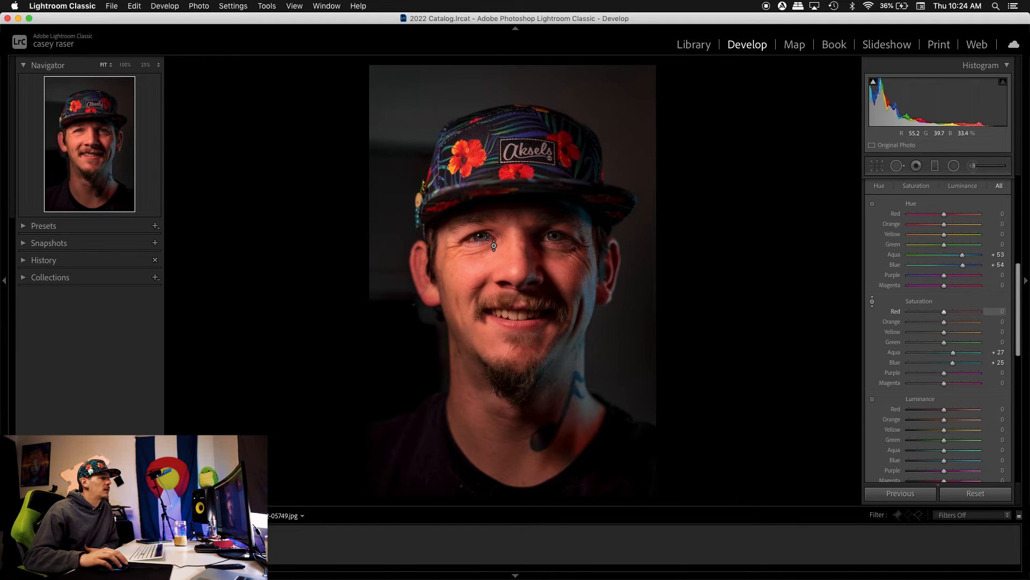
{"action": "scroll", "coordinate": [882, 356], "scroll_direction": "down", "scroll_amount": 3}
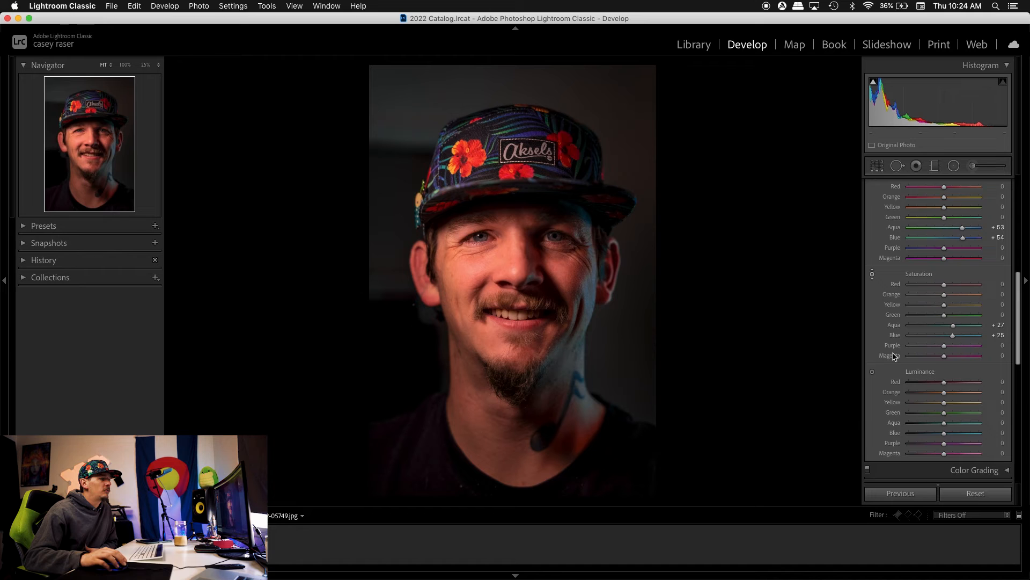
{"action": "scroll", "coordinate": [882, 356], "scroll_direction": "up", "scroll_amount": 3}
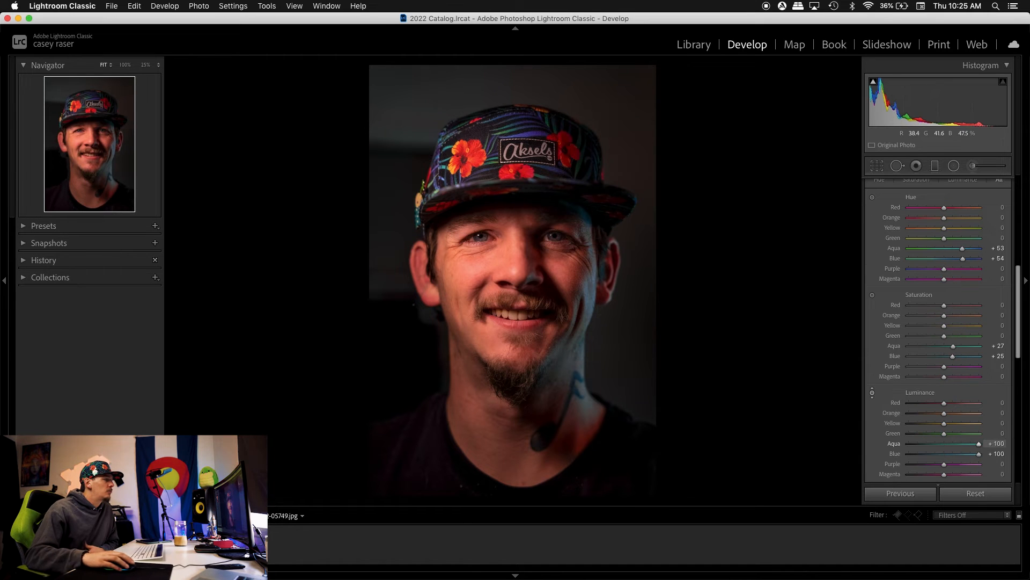
{"action": "left_click_drag", "start_coordinate": [572, 301], "coordinate": [572, 408]}
{"action": "mouse_move", "coordinate": [572, 369]}
{"action": "left_mouse_down"}
{"action": "mouse_move", "coordinate": [572, 306]}
{"action": "mouse_move", "coordinate": [572, 385]}
{"action": "left_mouse_up"}
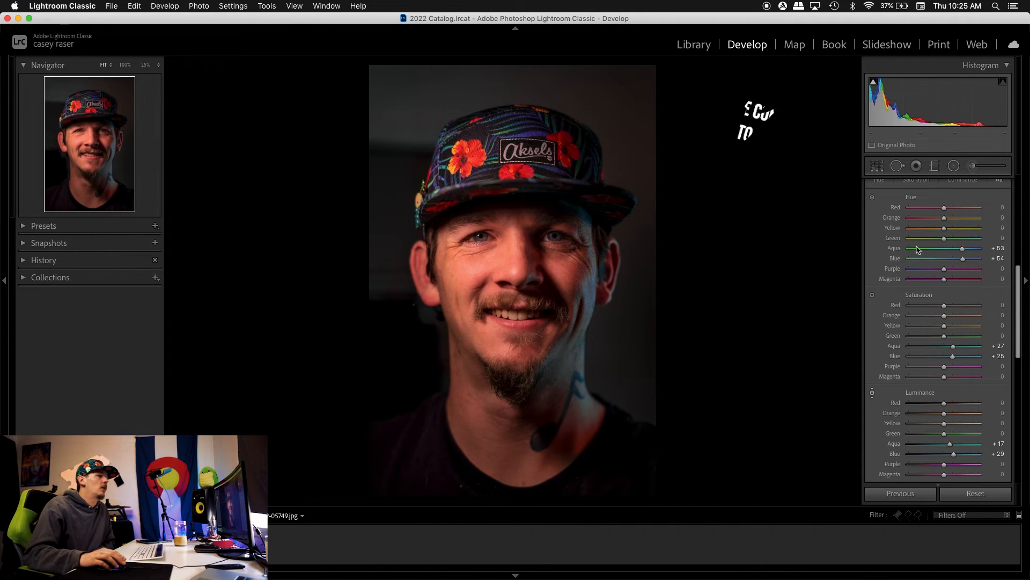
Step: Add a post-crop vignette with Amount -51, Midpoint 57 and Feather 100, and compare the photo with and without it
{"action": "scroll", "coordinate": [918, 249], "scroll_direction": "up", "scroll_amount": 3}
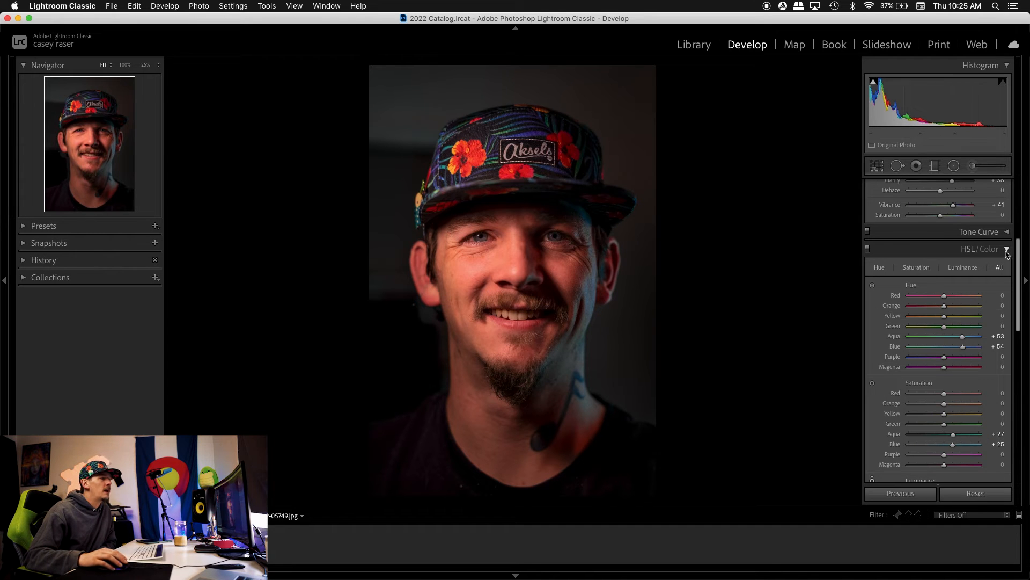
{"action": "left_click", "coordinate": [988, 248]}
{"action": "scroll", "coordinate": [975, 299], "scroll_direction": "down", "scroll_amount": 1}
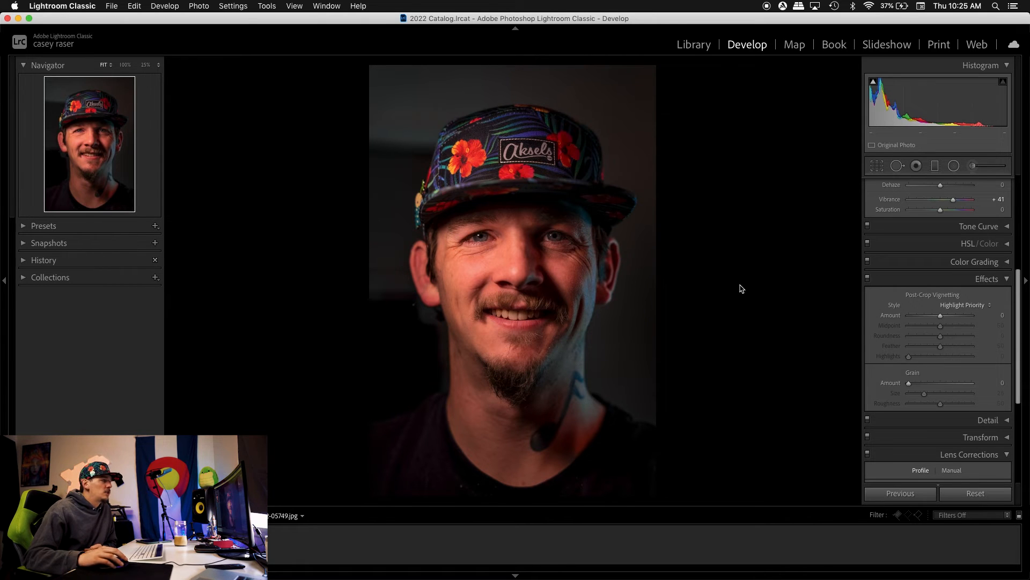
{"action": "left_click_drag", "start_coordinate": [931, 315], "coordinate": [923, 316]}
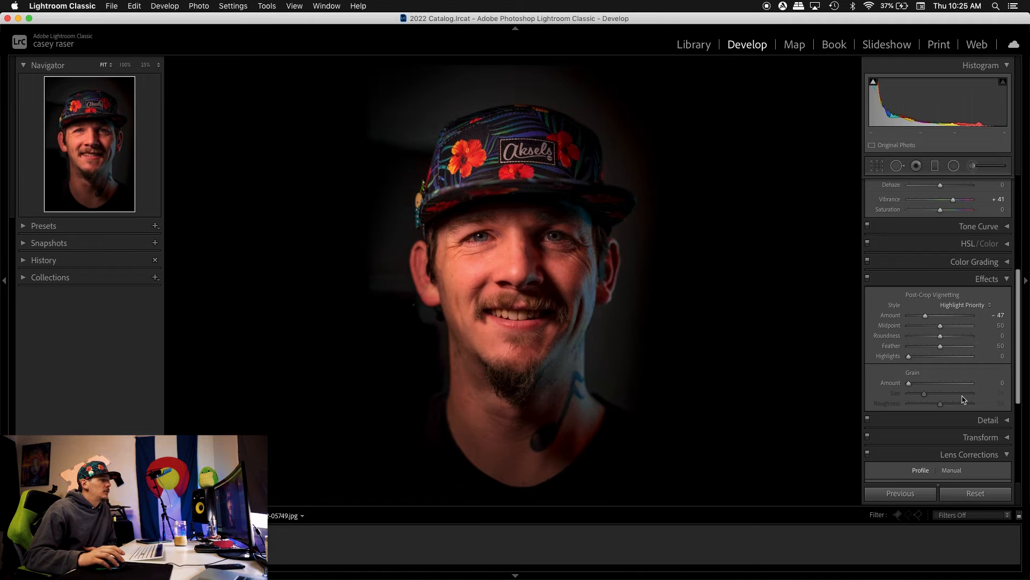
{"action": "left_click_drag", "start_coordinate": [925, 317], "coordinate": [924, 316]}
{"action": "left_click_drag", "start_coordinate": [992, 345], "coordinate": [1014, 345]}
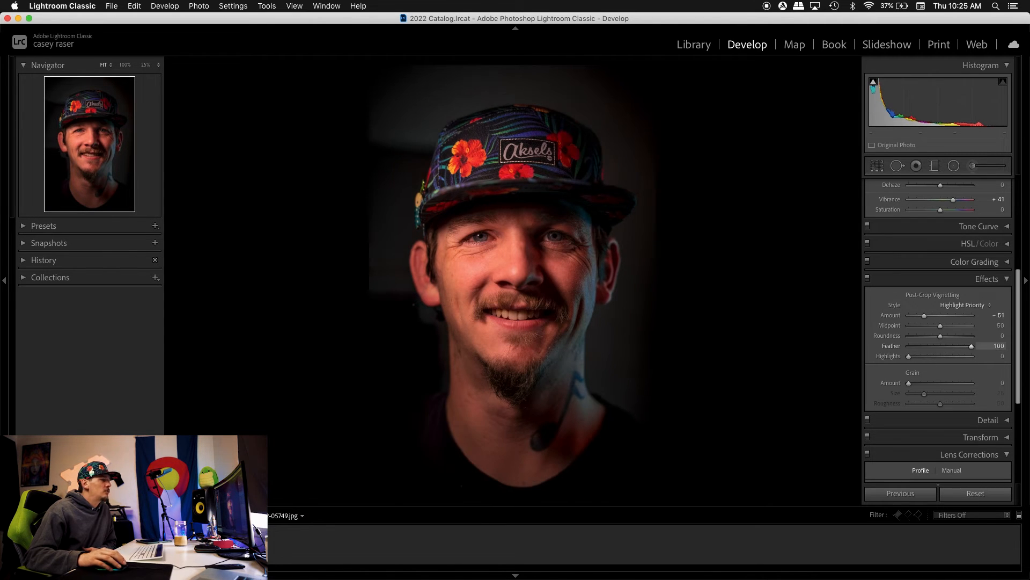
{"action": "mouse_move", "coordinate": [943, 328]}
{"action": "left_mouse_down"}
{"action": "mouse_move", "coordinate": [895, 327]}
{"action": "mouse_move", "coordinate": [966, 327]}
{"action": "mouse_move", "coordinate": [946, 326]}
{"action": "left_mouse_up"}
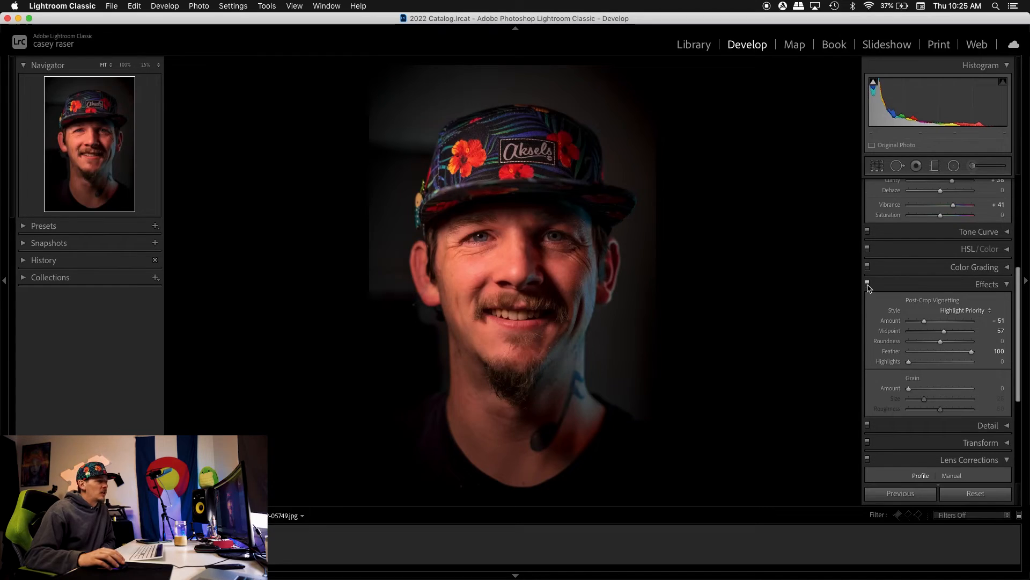
{"action": "left_click", "coordinate": [868, 285]}
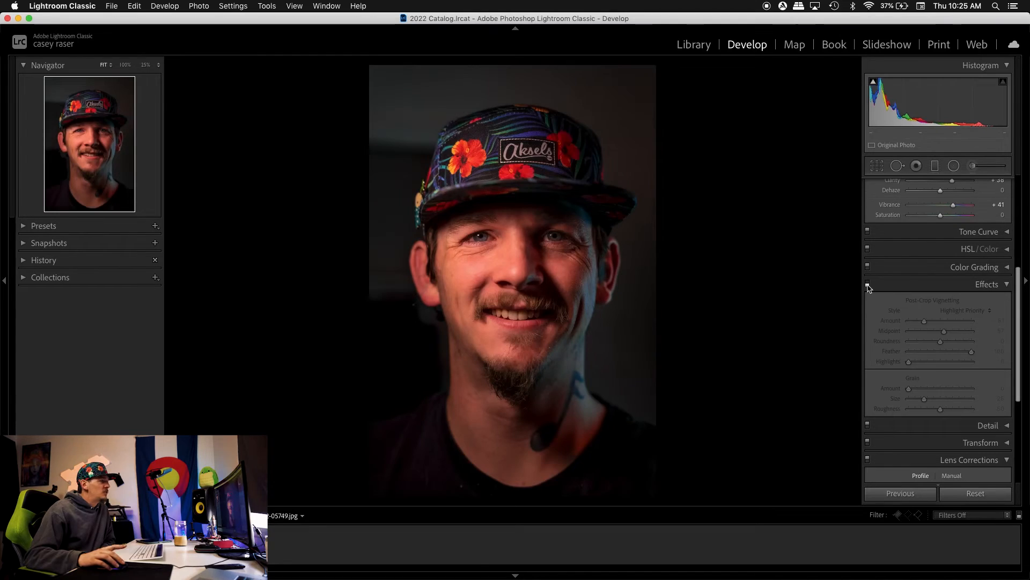
{"action": "left_click", "coordinate": [868, 284]}
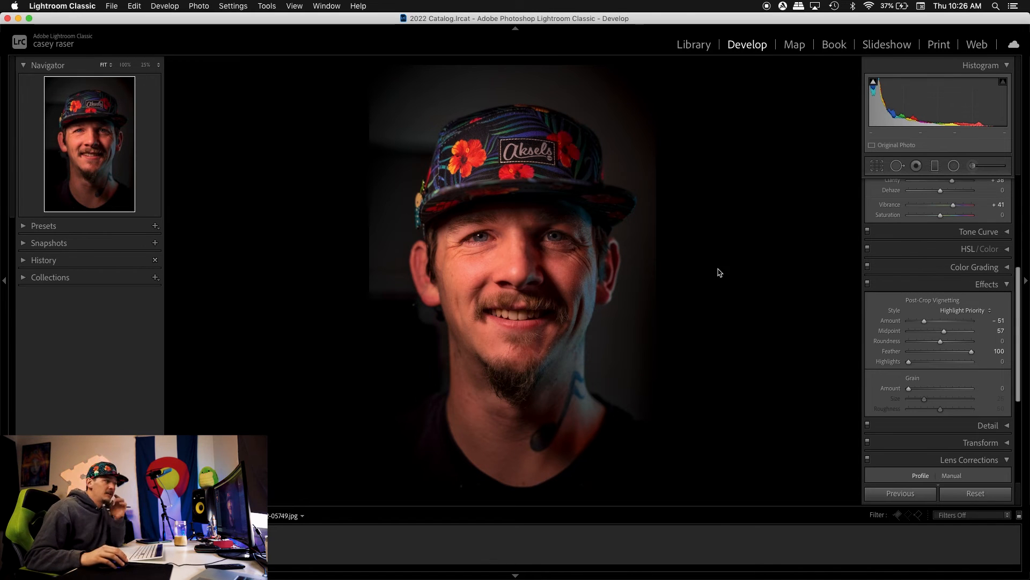
Step: Paint both irises using a new size 4 adjustment brush with the EYE ENHANCE effect preset
{"action": "left_click", "coordinate": [538, 291]}
{"action": "left_click_drag", "start_coordinate": [538, 292], "coordinate": [543, 220]}
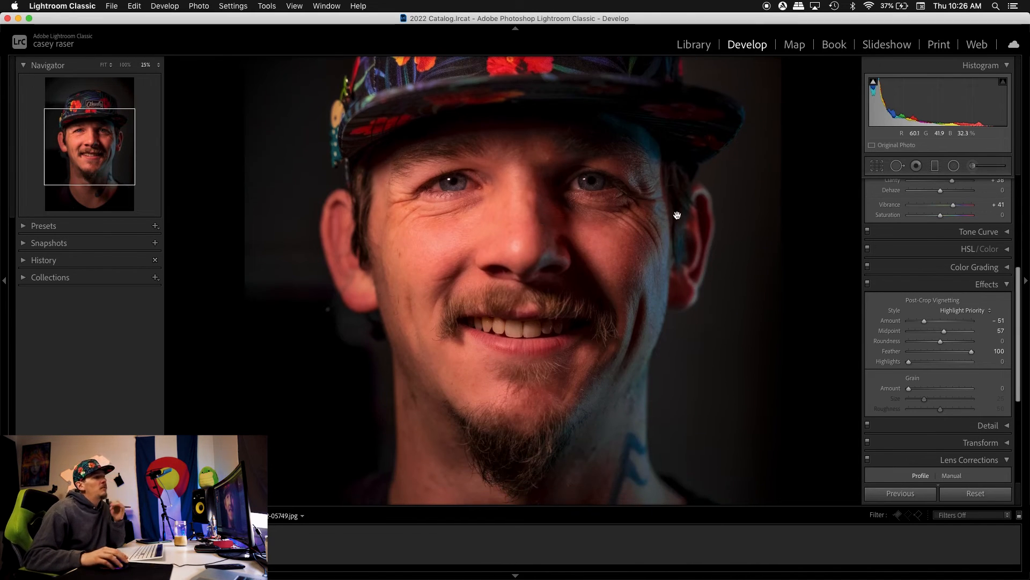
{"action": "scroll", "coordinate": [939, 257], "scroll_direction": "up", "scroll_amount": 8}
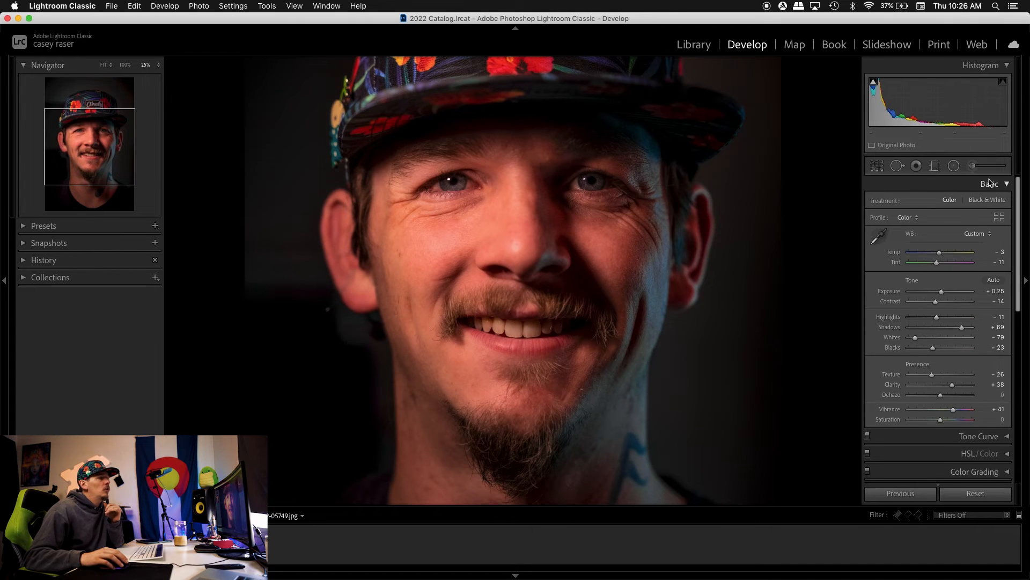
{"action": "left_click", "coordinate": [978, 167]}
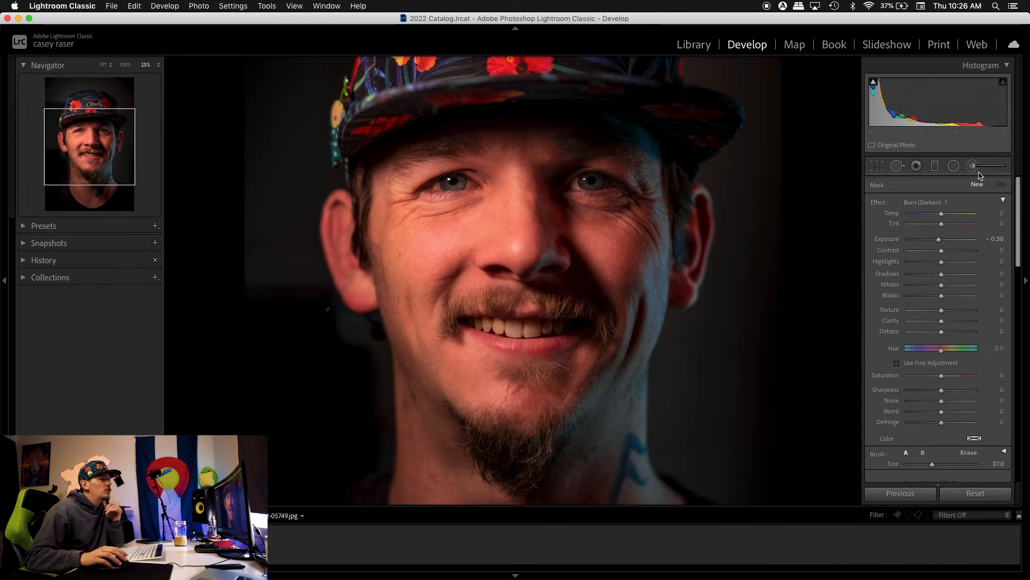
{"action": "left_click", "coordinate": [940, 203]}
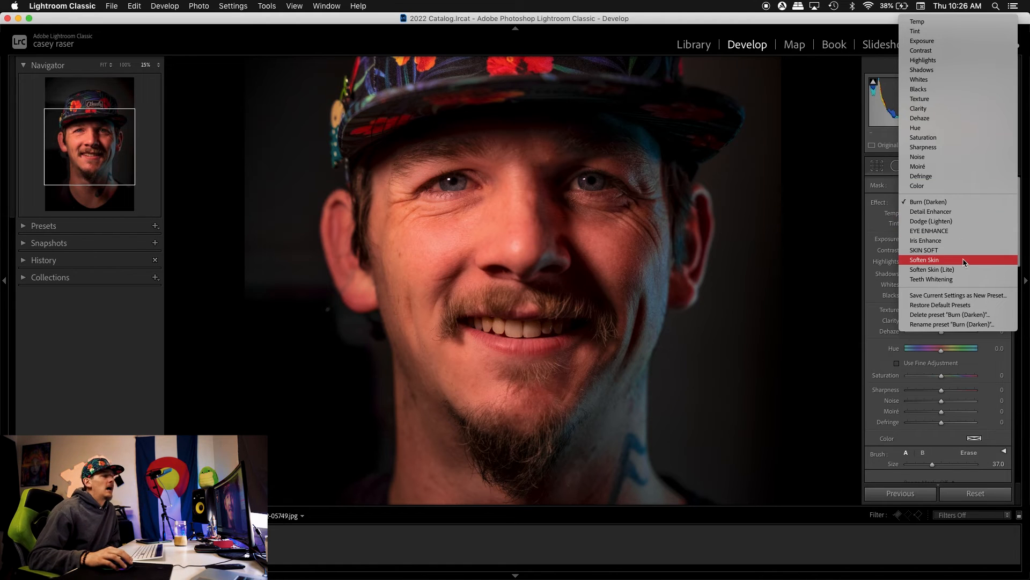
{"action": "left_click", "coordinate": [950, 231]}
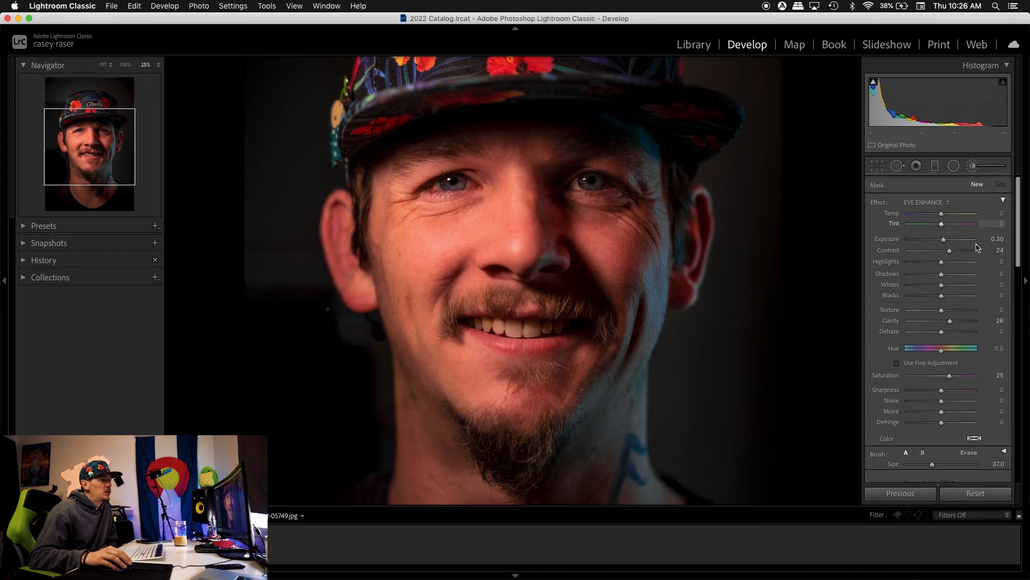
{"action": "scroll", "coordinate": [592, 182], "scroll_direction": "down", "scroll_amount": 15}
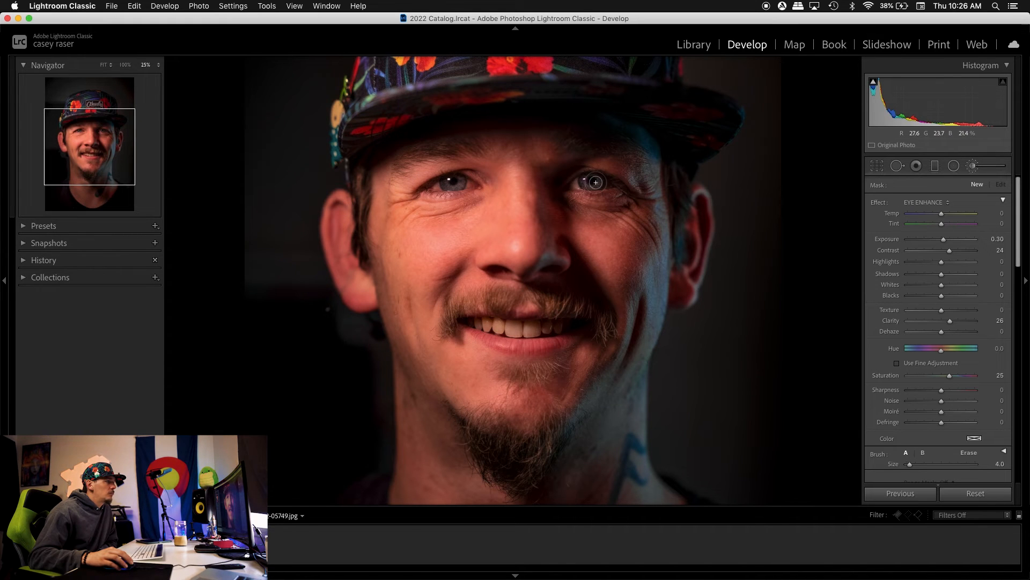
{"action": "left_click", "coordinate": [597, 183]}
{"action": "mouse_move", "coordinate": [455, 184]}
{"action": "left_mouse_down"}
{"action": "mouse_move", "coordinate": [446, 184]}
{"action": "mouse_move", "coordinate": [458, 181]}
{"action": "left_mouse_up"}
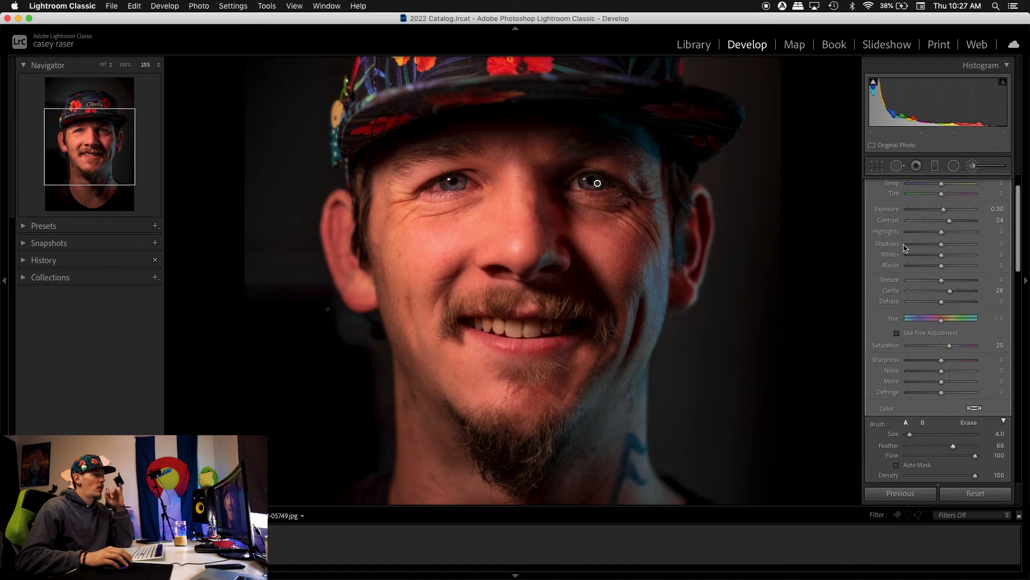
Step: Make the brushed irises bluer by setting the mask's Temp to -12 and Hue to -85.1
{"action": "scroll", "coordinate": [975, 314], "scroll_direction": "up", "scroll_amount": 1}
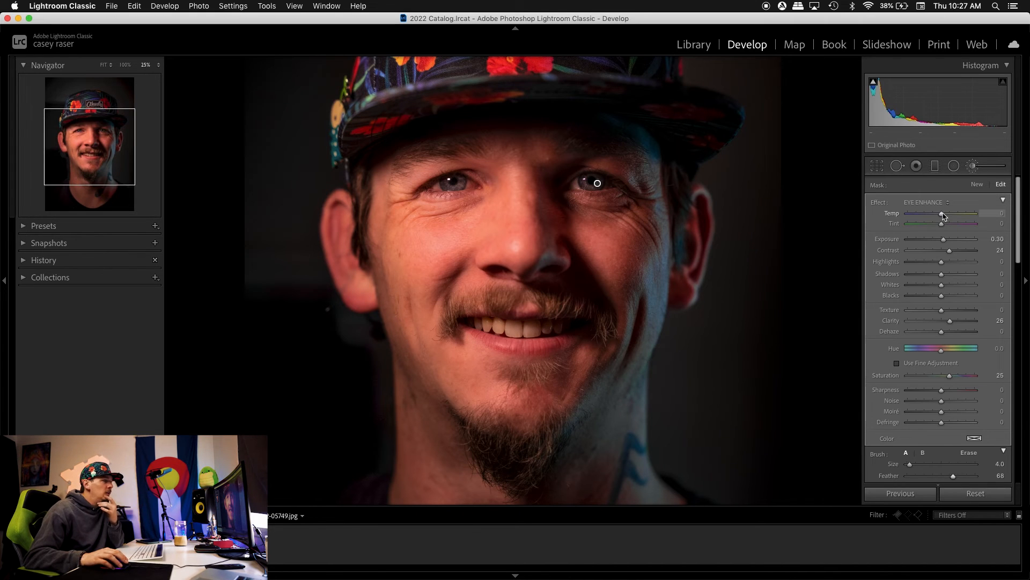
{"action": "left_click_drag", "start_coordinate": [940, 215], "coordinate": [937, 216]}
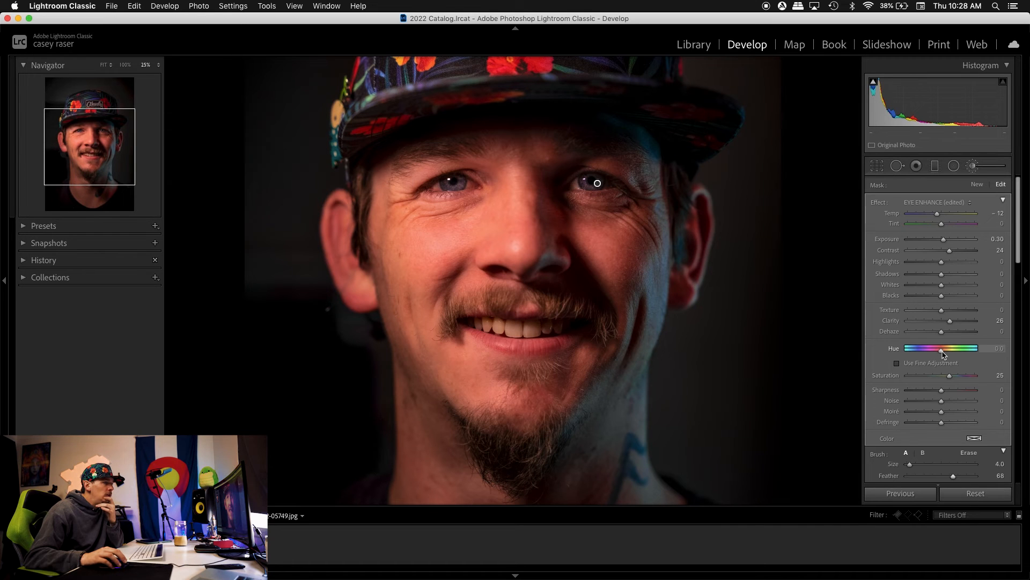
{"action": "left_click_drag", "start_coordinate": [932, 352], "coordinate": [913, 352]}
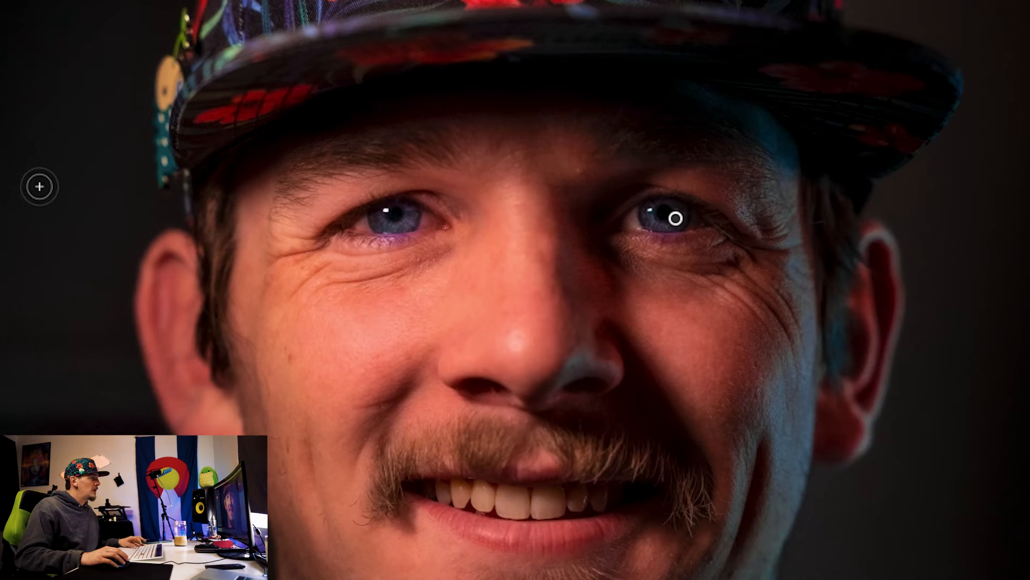
Step: Erase the purple brush spill from the skin and lower lids beneath both eyes
{"action": "mouse_move", "coordinate": [371, 251]}
{"action": "left_mouse_down"}
{"action": "mouse_move", "coordinate": [405, 248]}
{"action": "mouse_move", "coordinate": [384, 247]}
{"action": "mouse_move", "coordinate": [396, 250]}
{"action": "left_mouse_up"}
{"action": "mouse_move", "coordinate": [656, 247]}
{"action": "left_mouse_down"}
{"action": "mouse_move", "coordinate": [682, 248]}
{"action": "mouse_move", "coordinate": [646, 246]}
{"action": "mouse_move", "coordinate": [706, 246]}
{"action": "left_mouse_up"}
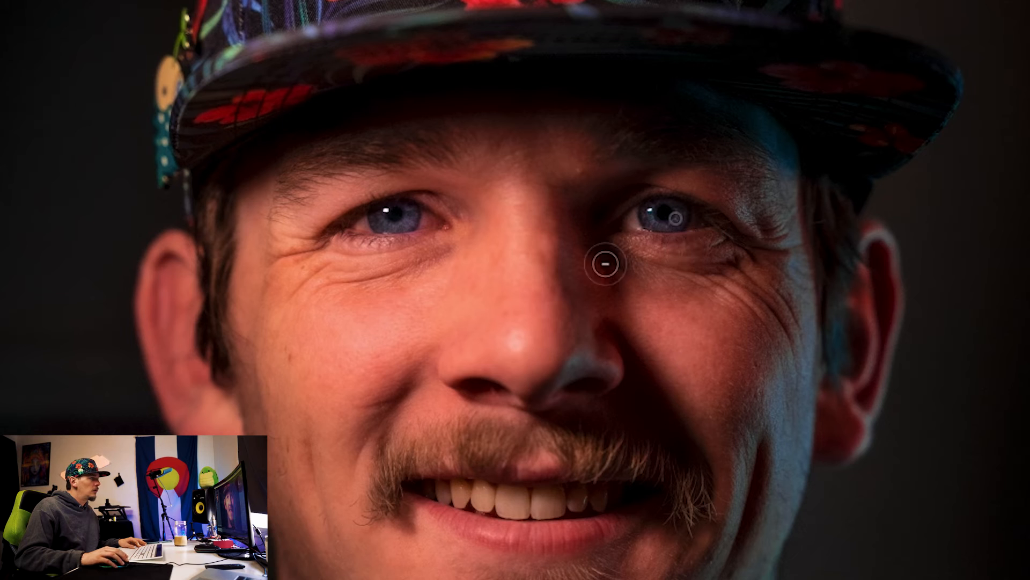
{"action": "mouse_move", "coordinate": [423, 247]}
{"action": "left_mouse_down"}
{"action": "mouse_move", "coordinate": [339, 247]}
{"action": "mouse_move", "coordinate": [382, 252]}
{"action": "left_mouse_up"}
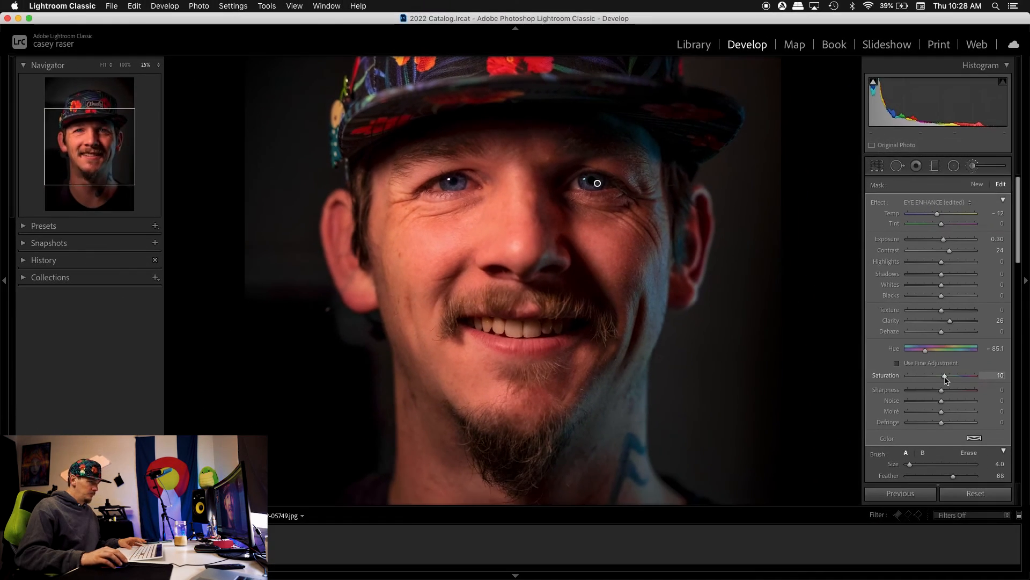
Step: Set the eye mask's Saturation to 9, Temp to -6 and Exposure to 0.41, and close the adjustment brush
{"action": "left_click_drag", "start_coordinate": [945, 378], "coordinate": [943, 377]}
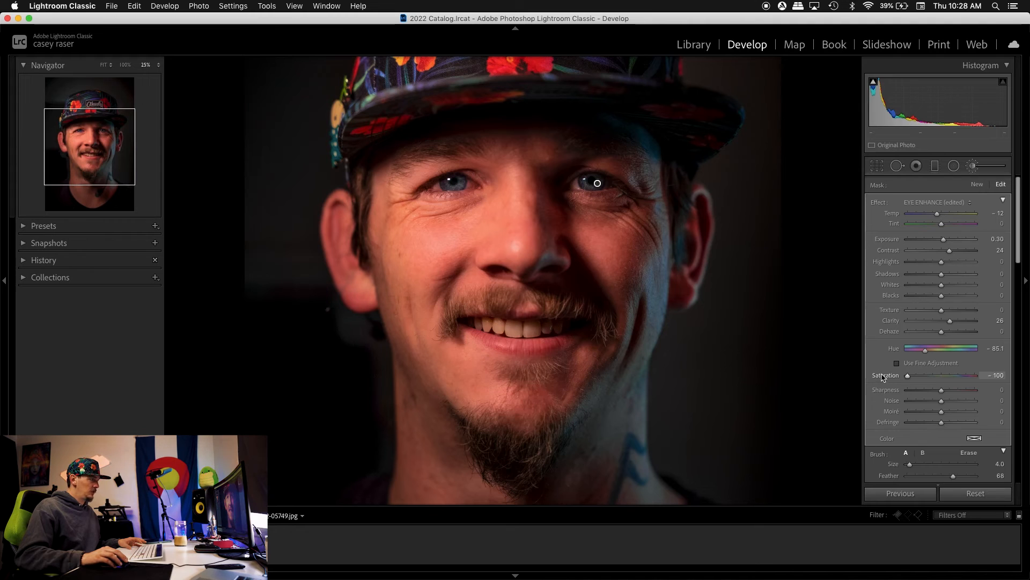
{"action": "left_click_drag", "start_coordinate": [931, 381], "coordinate": [944, 381]}
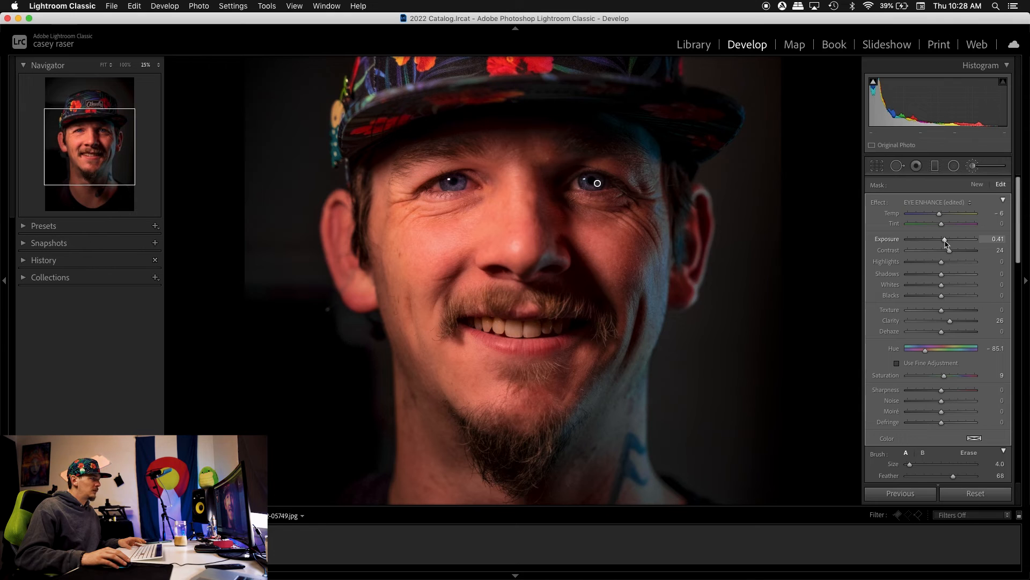
{"action": "left_click", "coordinate": [978, 165]}
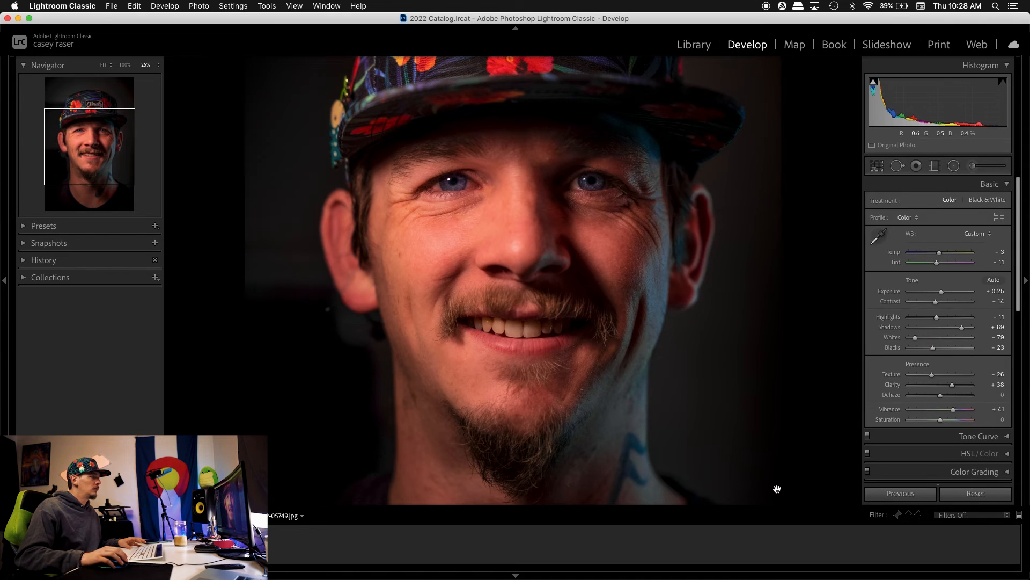
{"action": "left_click", "coordinate": [607, 252]}
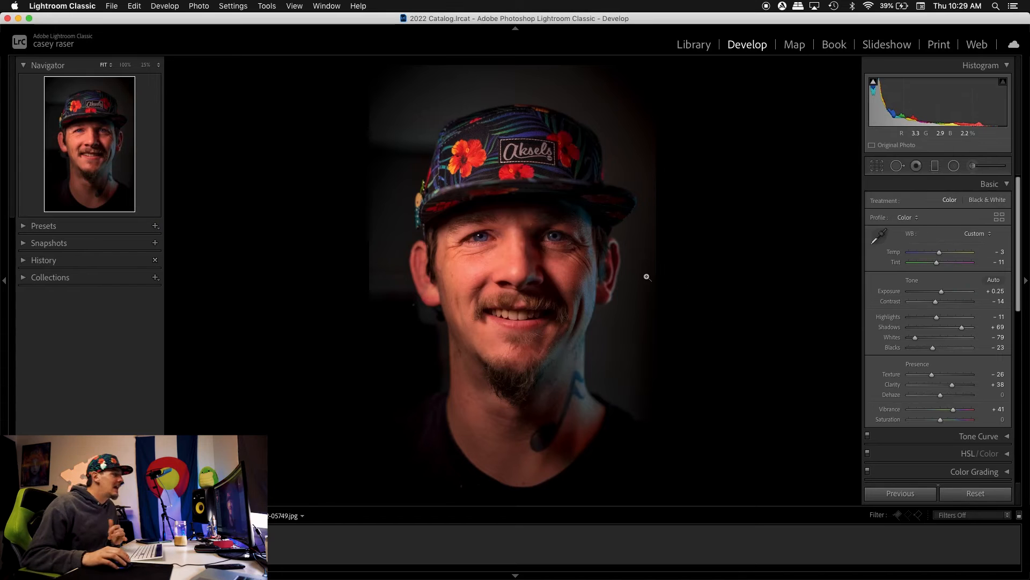
Step: Paint over the upper teeth using a new size 7 adjustment brush with the Teeth Whitening effect preset
{"action": "left_click", "coordinate": [537, 315]}
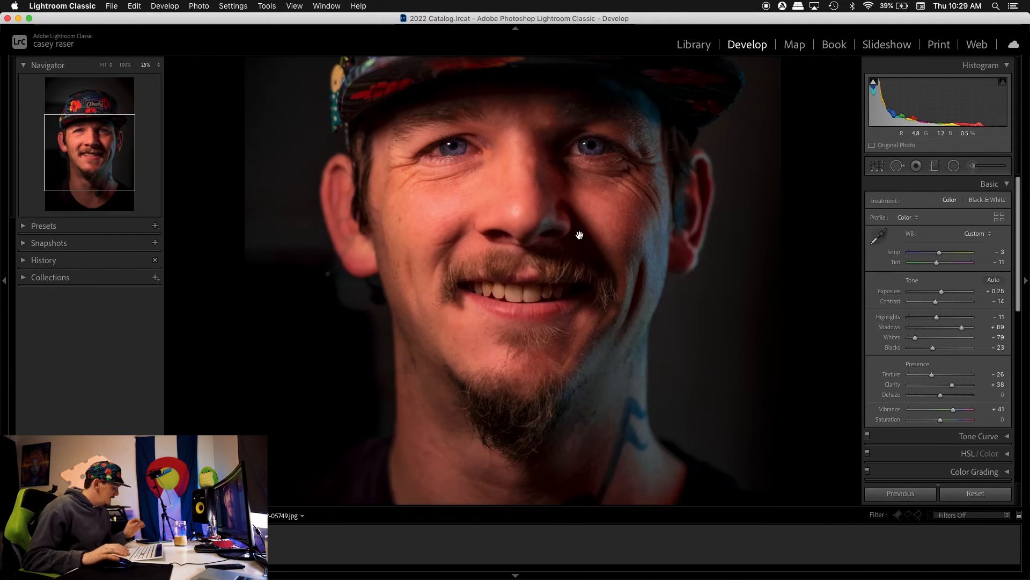
{"action": "key", "text": "super+equal"}
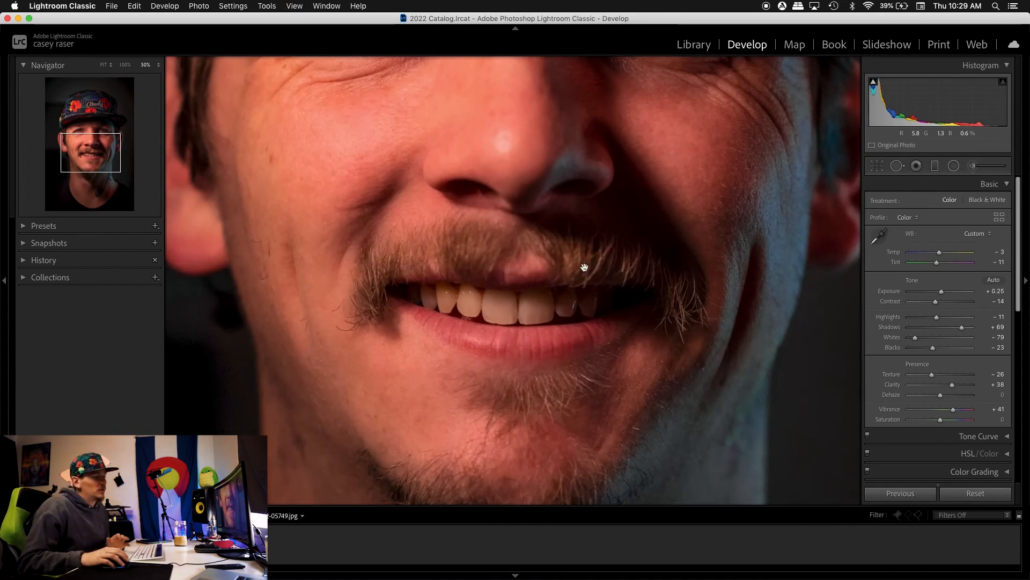
{"action": "left_click_drag", "start_coordinate": [568, 306], "coordinate": [574, 239]}
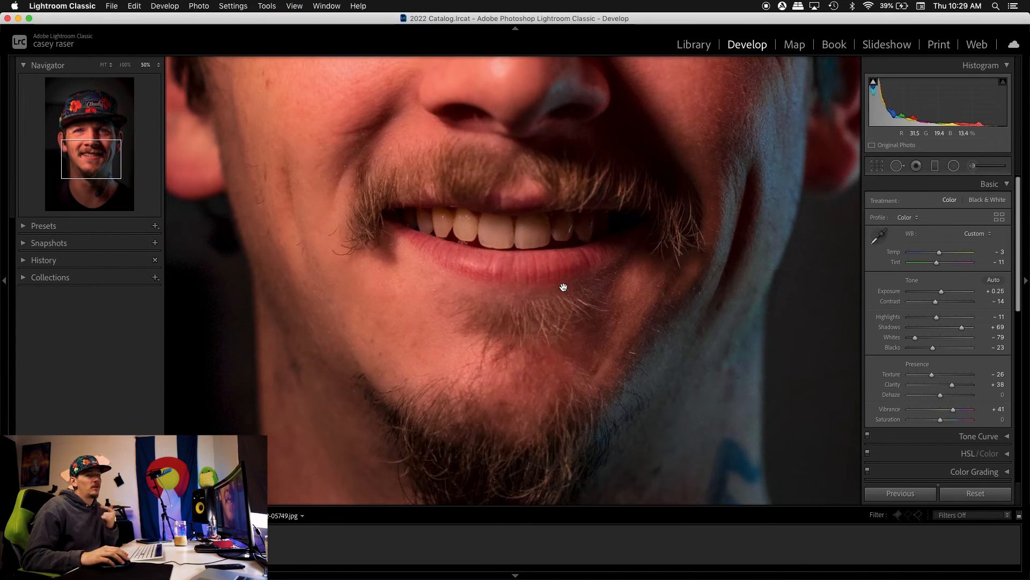
{"action": "left_click_drag", "start_coordinate": [563, 285], "coordinate": [562, 297]}
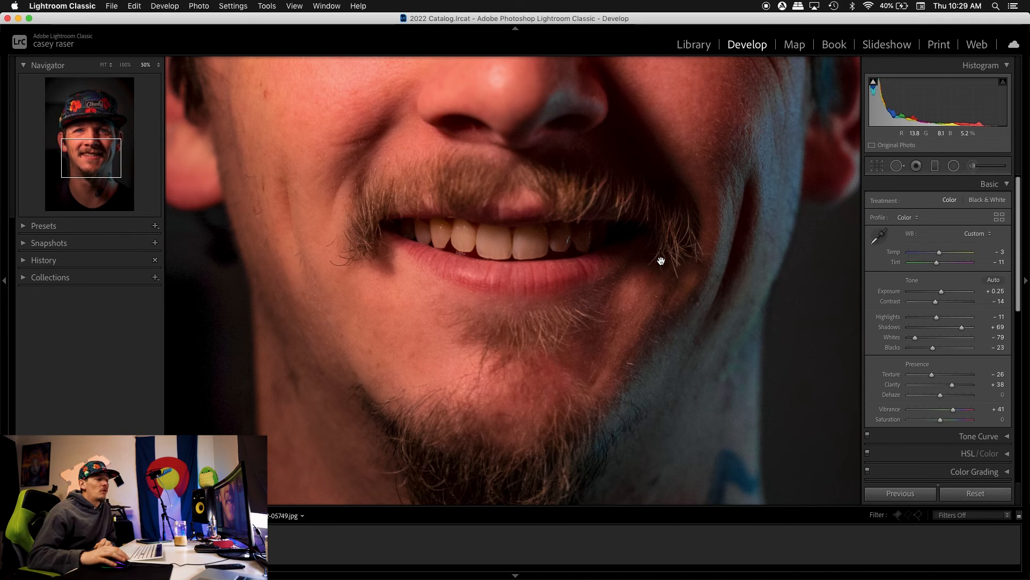
{"action": "left_click_drag", "start_coordinate": [649, 237], "coordinate": [663, 266]}
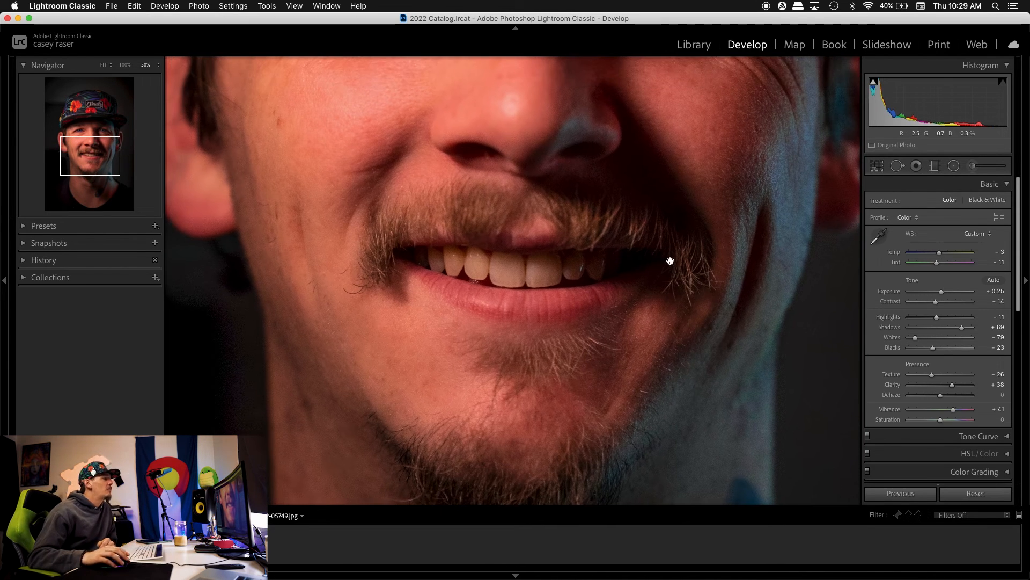
{"action": "left_click", "coordinate": [972, 166]}
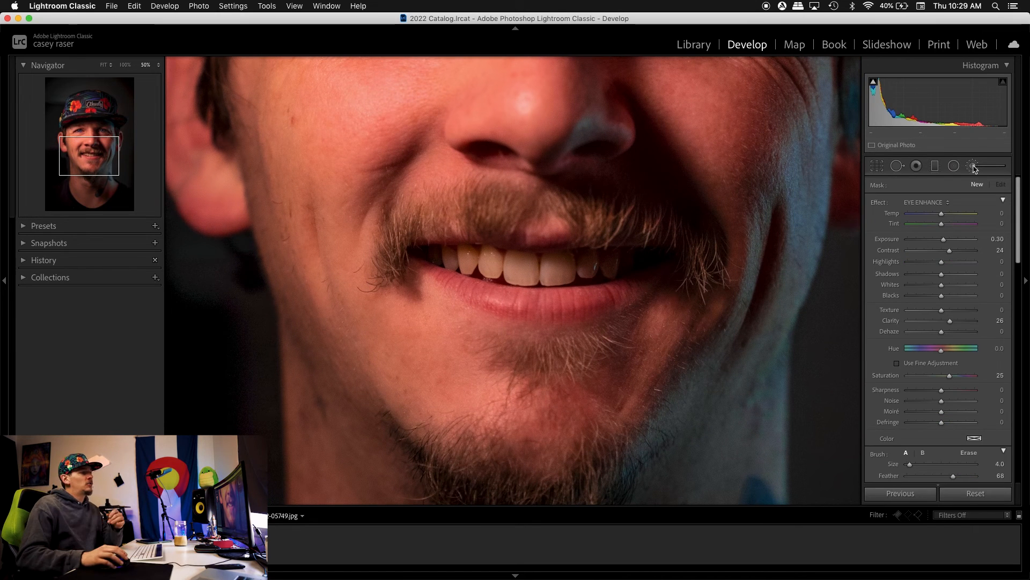
{"action": "left_click", "coordinate": [912, 203]}
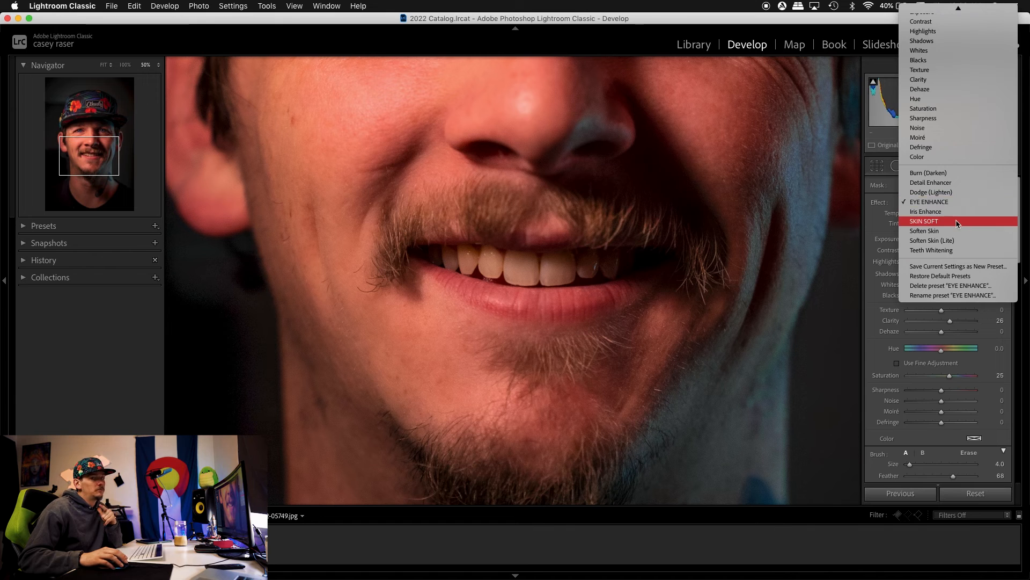
{"action": "left_click", "coordinate": [959, 250]}
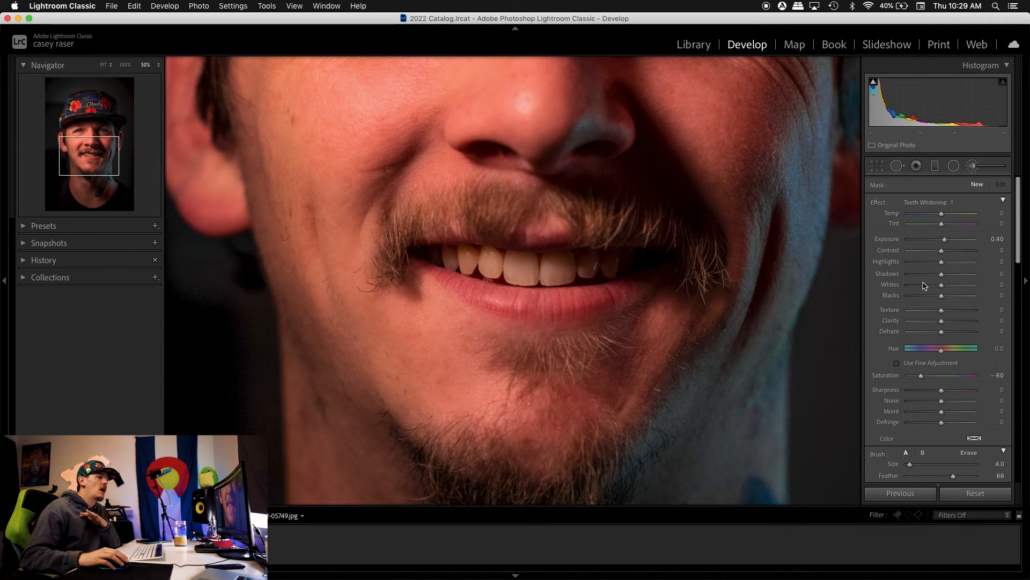
{"action": "left_click", "coordinate": [924, 203]}
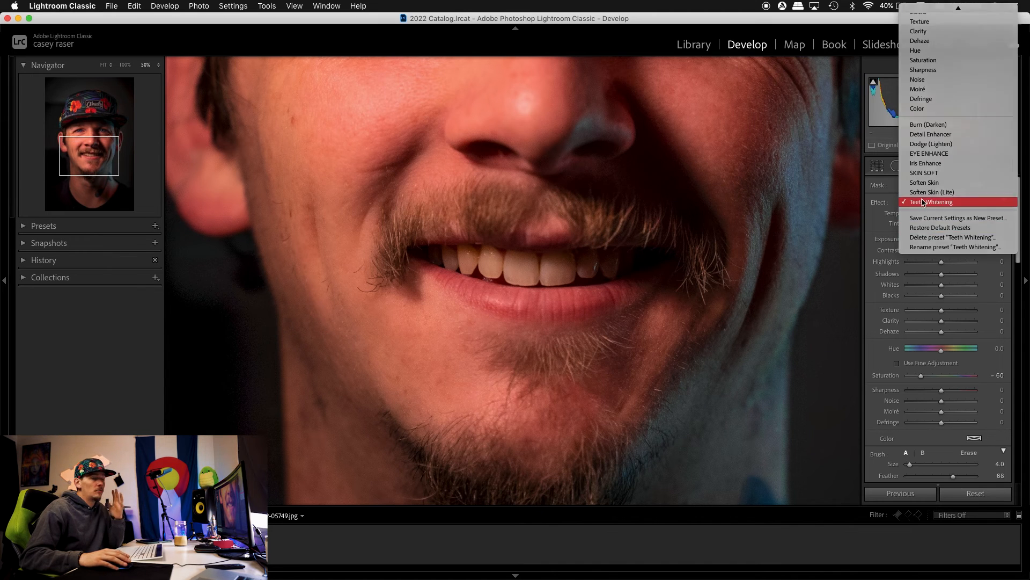
{"action": "left_click", "coordinate": [924, 202]}
{"action": "scroll", "coordinate": [522, 269], "scroll_direction": "up", "scroll_amount": 3}
{"action": "mouse_move", "coordinate": [525, 274]}
{"action": "left_mouse_down"}
{"action": "mouse_move", "coordinate": [512, 258]}
{"action": "mouse_move", "coordinate": [523, 263]}
{"action": "mouse_move", "coordinate": [457, 258]}
{"action": "mouse_move", "coordinate": [568, 267]}
{"action": "mouse_move", "coordinate": [554, 275]}
{"action": "mouse_move", "coordinate": [586, 260]}
{"action": "mouse_move", "coordinate": [609, 264]}
{"action": "mouse_move", "coordinate": [593, 258]}
{"action": "mouse_move", "coordinate": [586, 267]}
{"action": "left_mouse_up"}
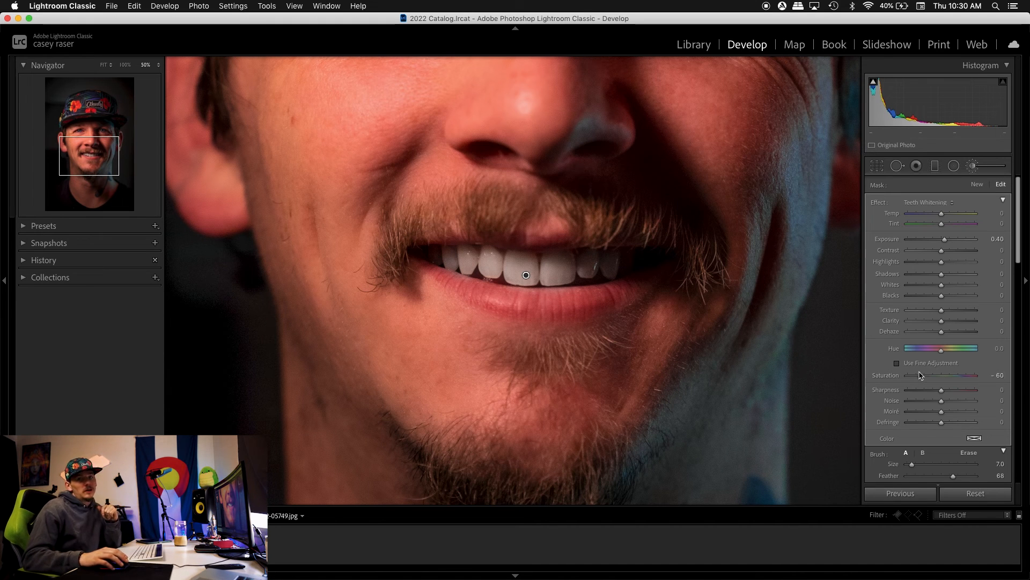
Step: Tone down the teeth mask by resetting its Exposure to 0 and setting Saturation to -24, and close the adjustment brush
{"action": "left_click_drag", "start_coordinate": [923, 378], "coordinate": [932, 380]}
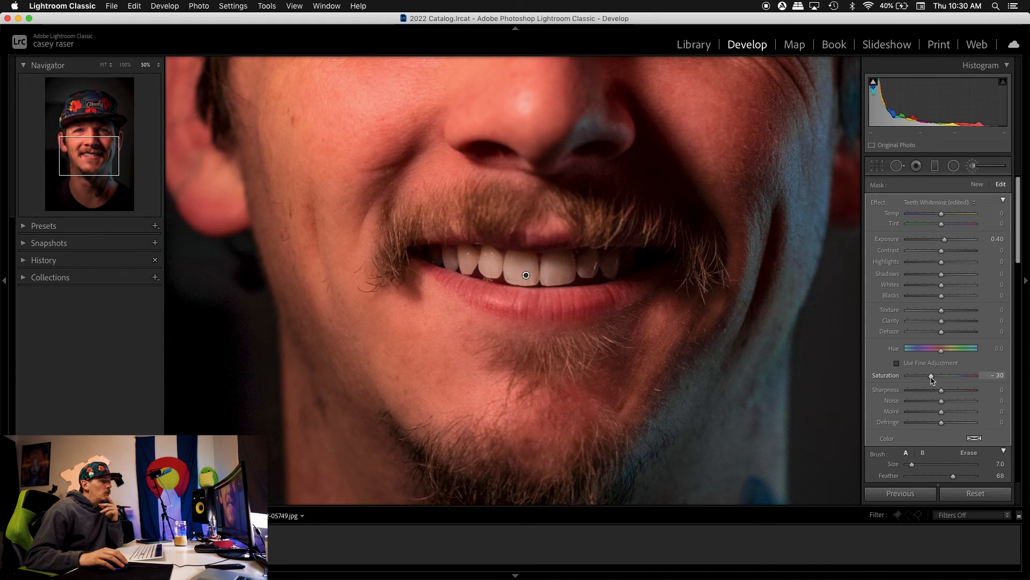
{"action": "double_click", "coordinate": [945, 240]}
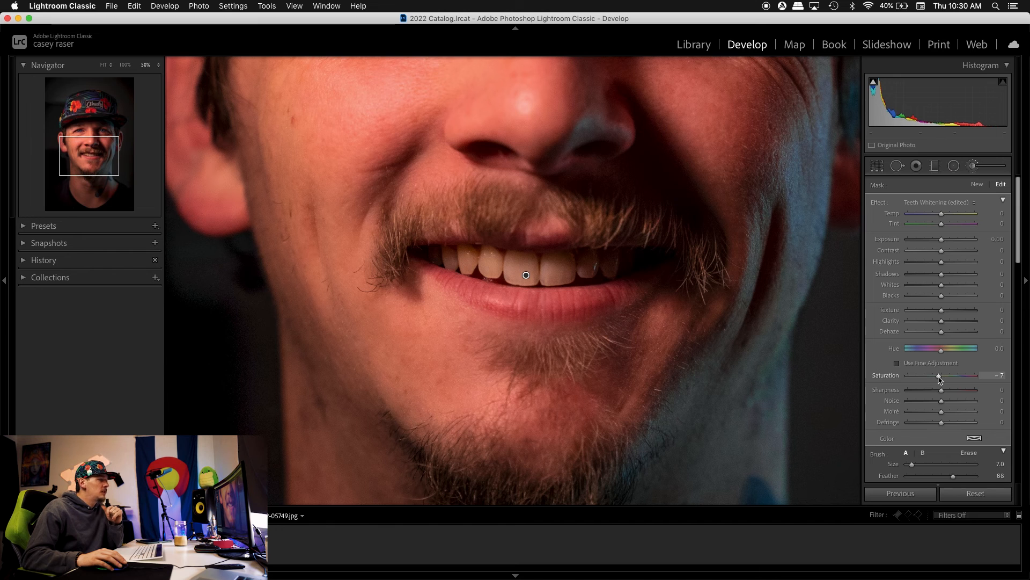
{"action": "left_click_drag", "start_coordinate": [938, 378], "coordinate": [935, 379]}
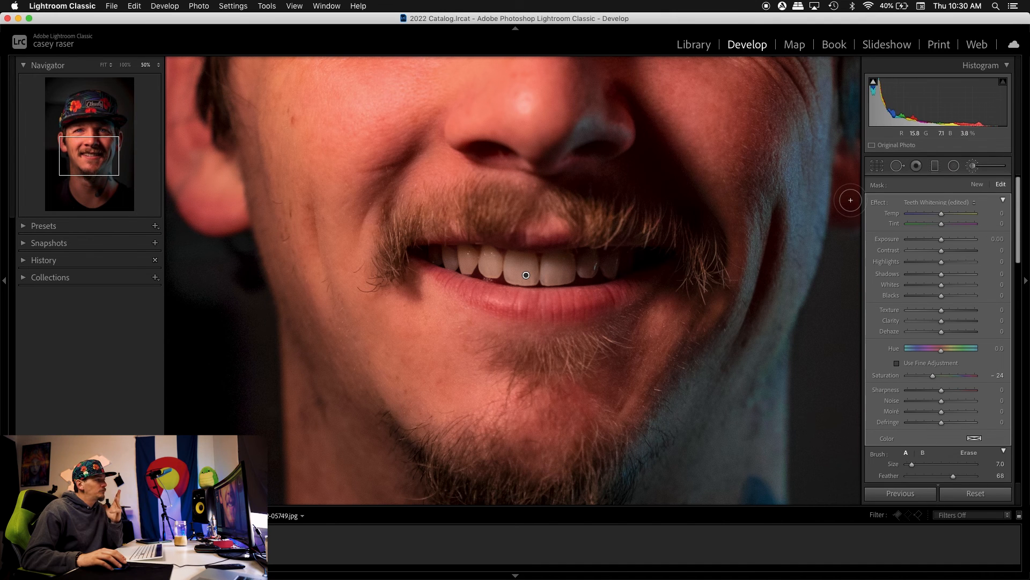
{"action": "left_click", "coordinate": [974, 167]}
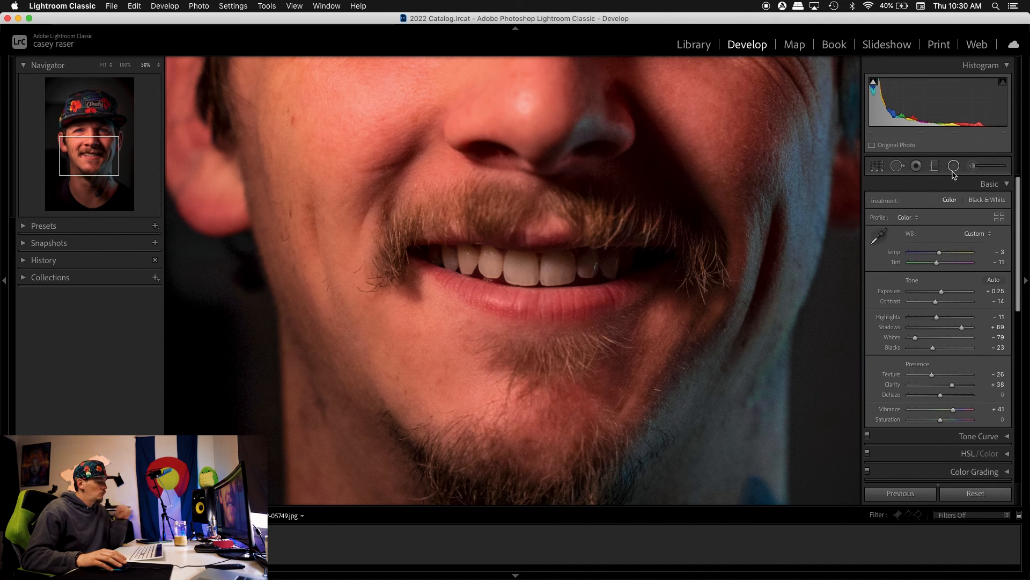
Step: Compare the teeth and eye retouching side by side in the Before/After view, and return to the single view
{"action": "key", "text": "y"}
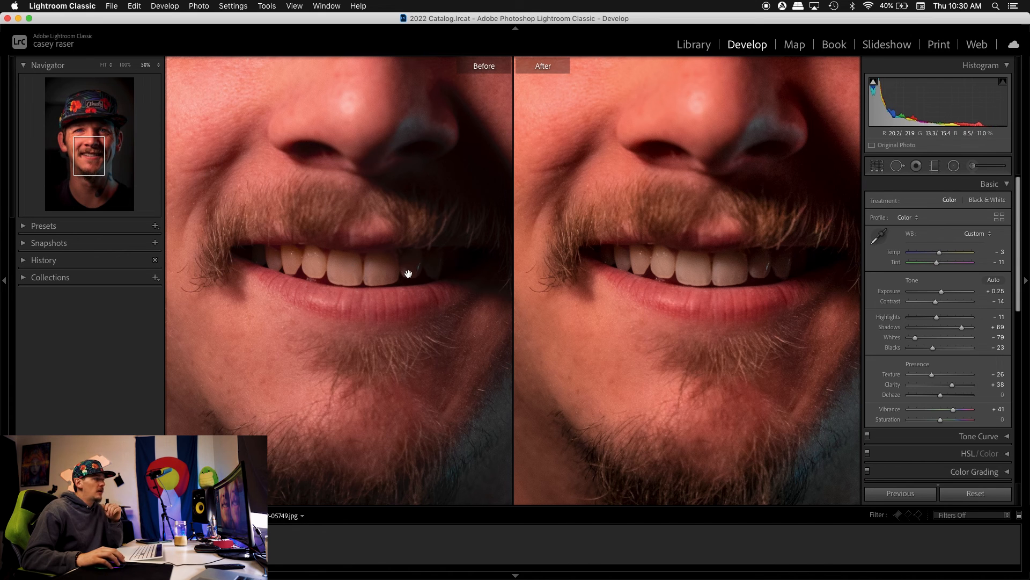
{"action": "left_click_drag", "start_coordinate": [659, 275], "coordinate": [761, 430]}
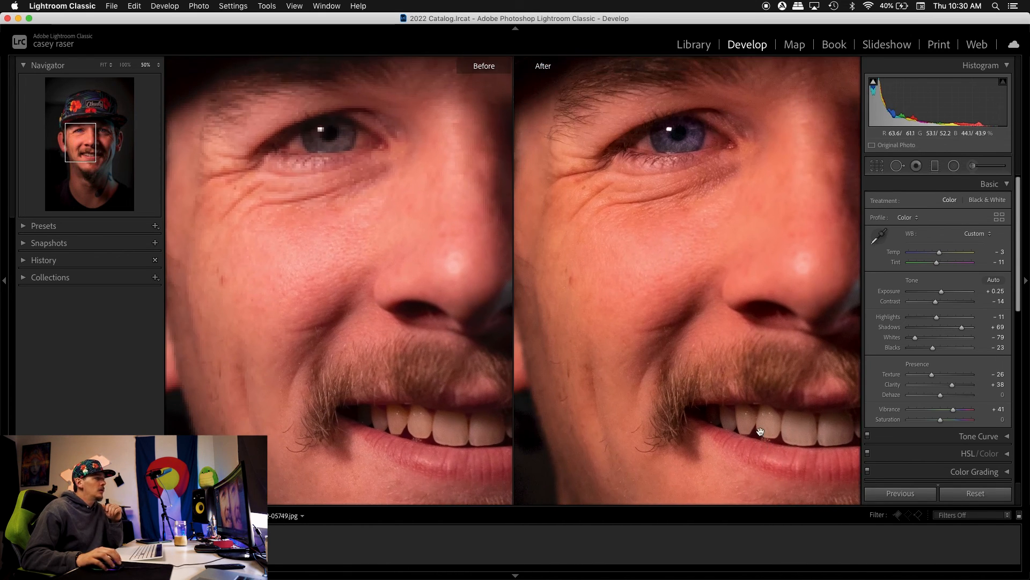
{"action": "left_click_drag", "start_coordinate": [644, 248], "coordinate": [760, 212]}
{"action": "key", "text": "y"}
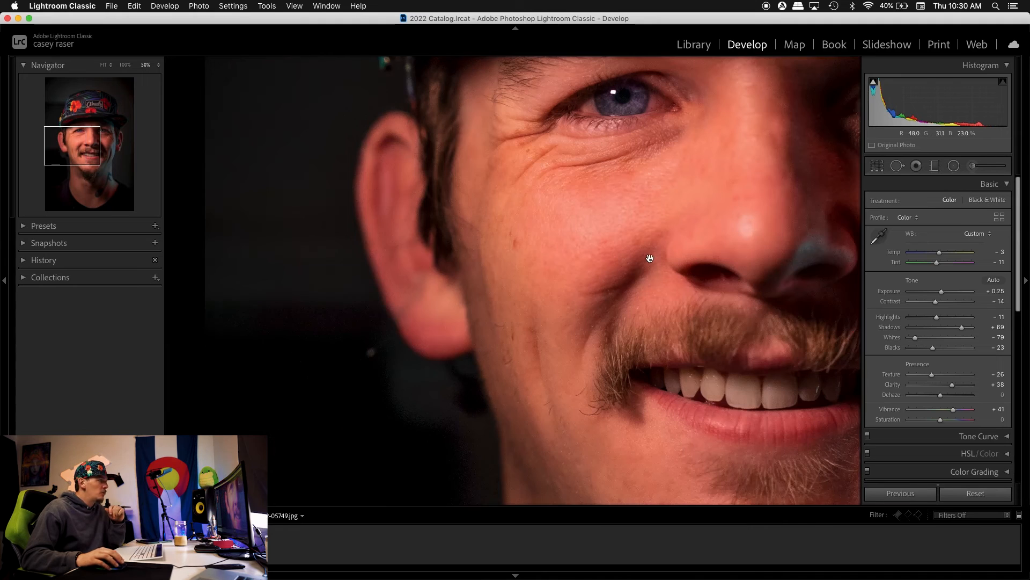
Step: Heal two blemishes on the cheek beside the nose using spots of size 40 and 25, sampling the smaller one from clean upper-cheek skin
{"action": "left_click_drag", "start_coordinate": [651, 259], "coordinate": [553, 243]}
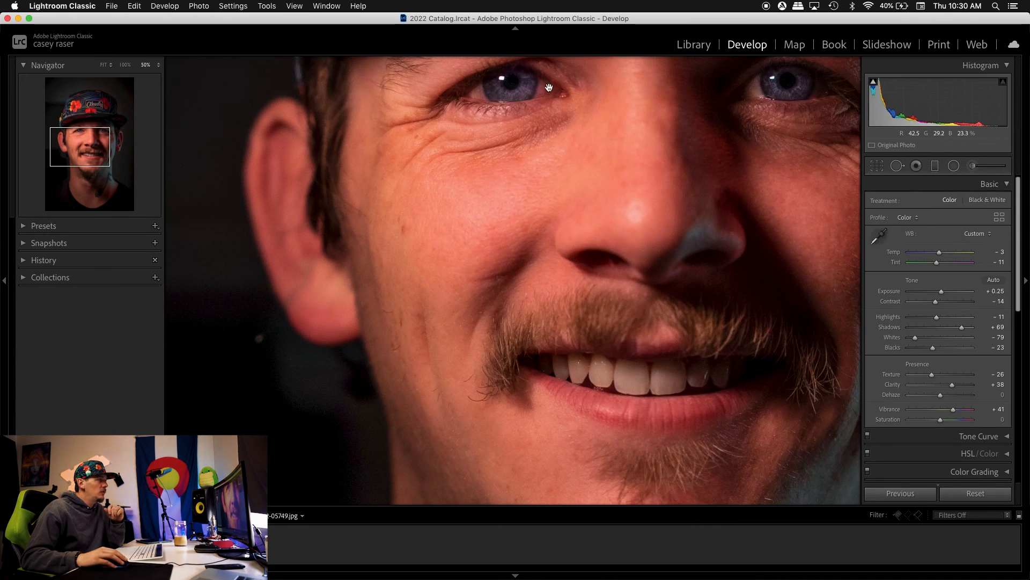
{"action": "left_click", "coordinate": [897, 165]}
{"action": "scroll", "coordinate": [417, 213], "scroll_direction": "down", "scroll_amount": 10}
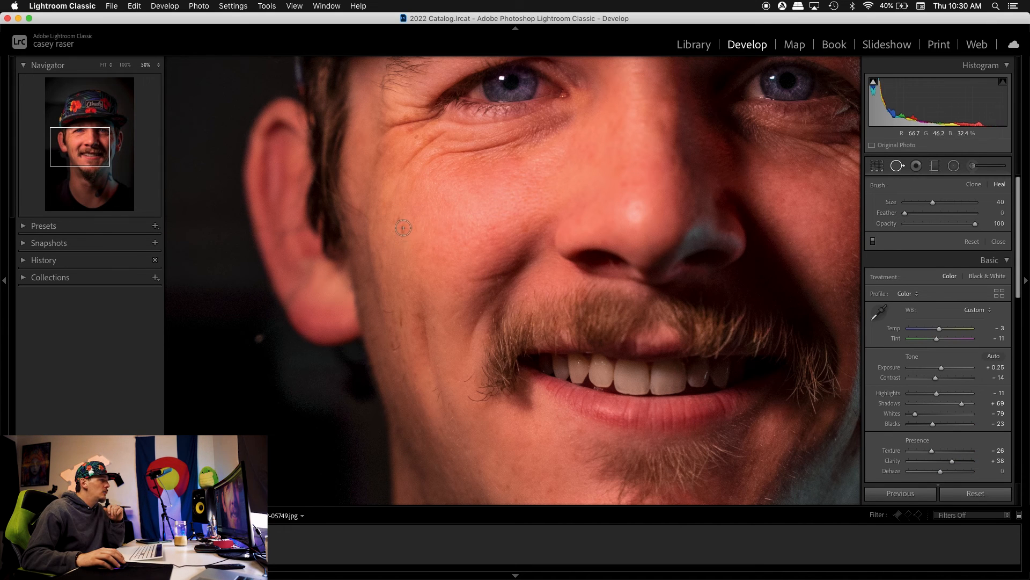
{"action": "left_click", "coordinate": [404, 229]}
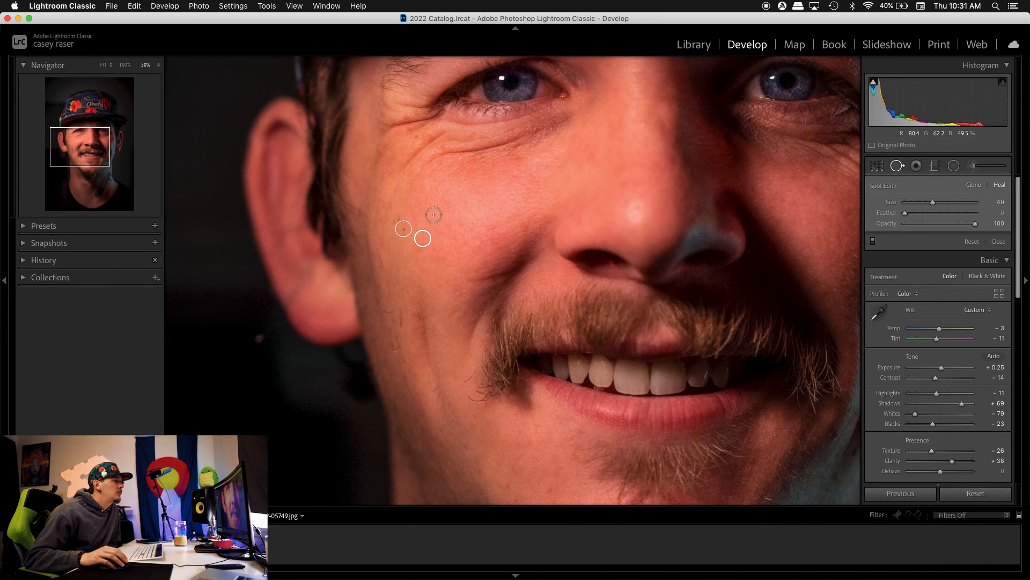
{"action": "scroll", "coordinate": [479, 236], "scroll_direction": "down", "scroll_amount": 5}
{"action": "left_click", "coordinate": [480, 237]}
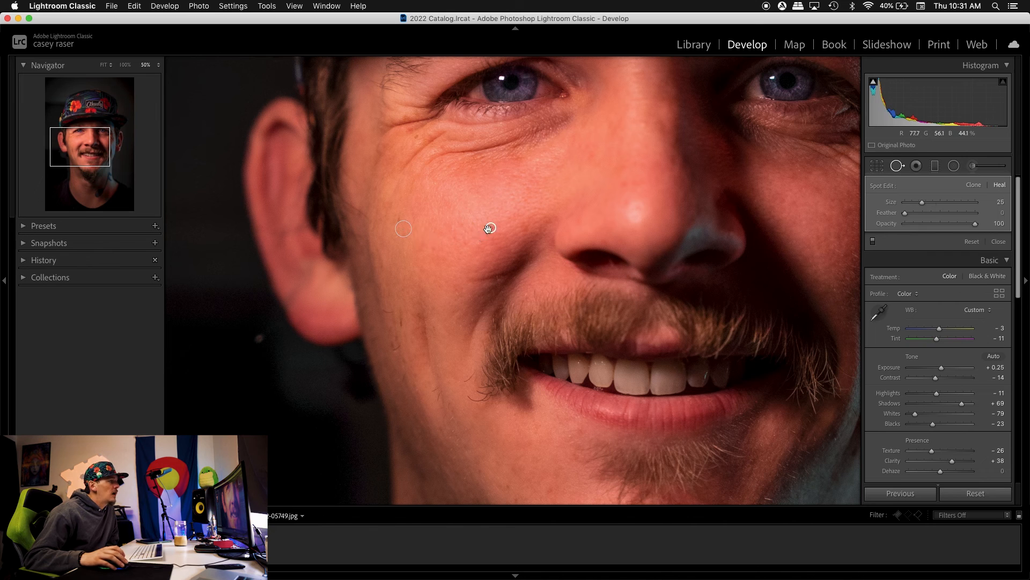
{"action": "left_click_drag", "start_coordinate": [480, 237], "coordinate": [444, 192]}
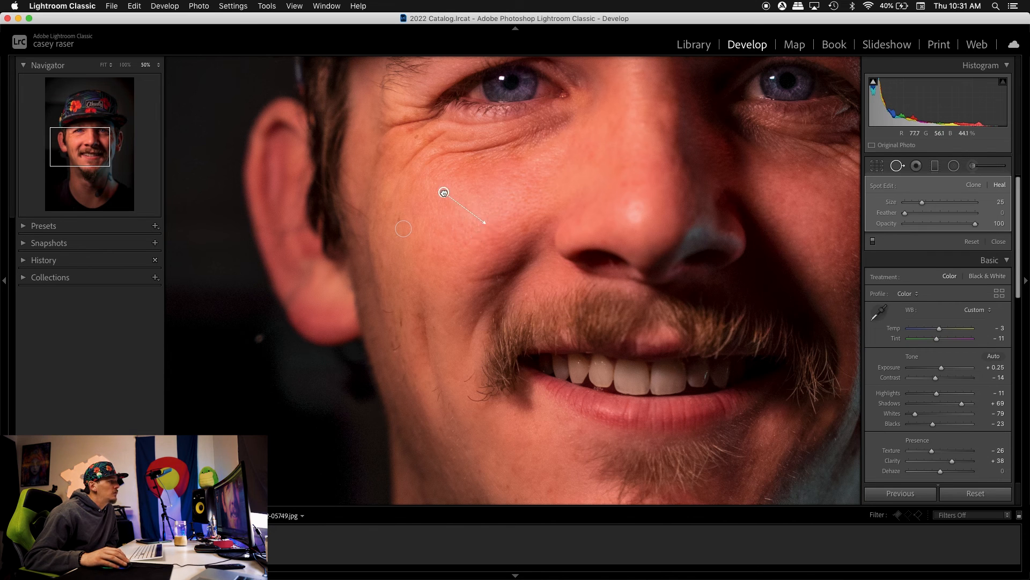
Step: Heal the mark on the lower cheek near the earlobe with a size 45 spot sampled from skin just above, and close Spot Removal
{"action": "left_click", "coordinate": [387, 310]}
{"action": "mouse_move", "coordinate": [386, 283]}
{"action": "left_mouse_down"}
{"action": "mouse_move", "coordinate": [517, 75]}
{"action": "mouse_move", "coordinate": [516, 93]}
{"action": "left_mouse_up"}
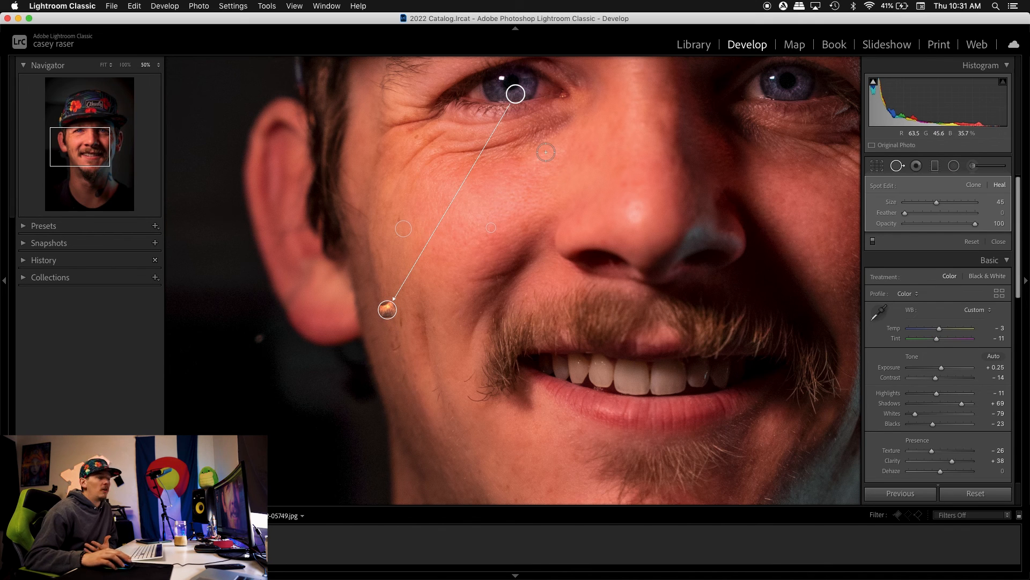
{"action": "mouse_move", "coordinate": [515, 94]}
{"action": "left_mouse_down"}
{"action": "mouse_move", "coordinate": [417, 283]}
{"action": "mouse_move", "coordinate": [396, 290]}
{"action": "left_mouse_up"}
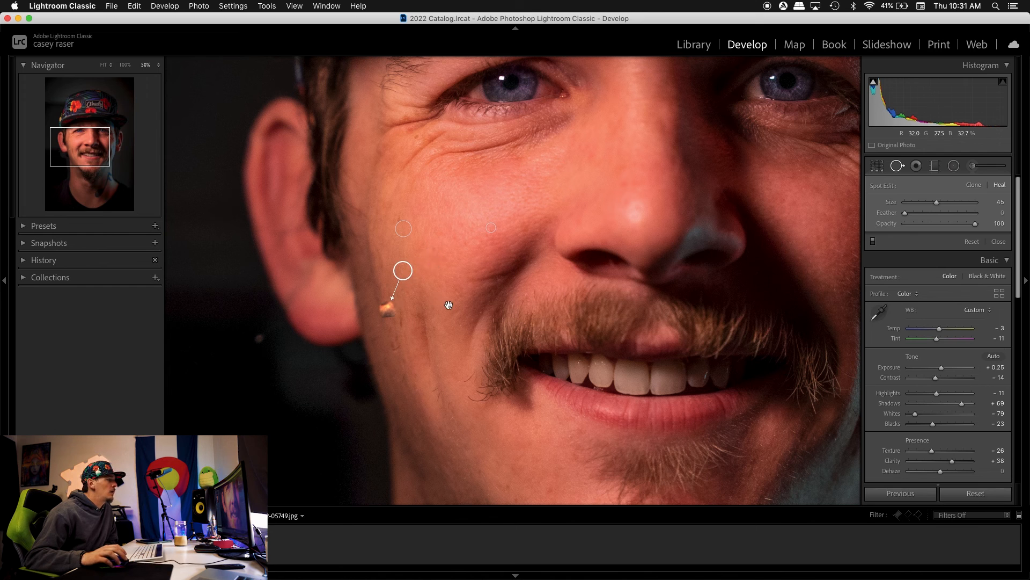
{"action": "left_click", "coordinate": [900, 167]}
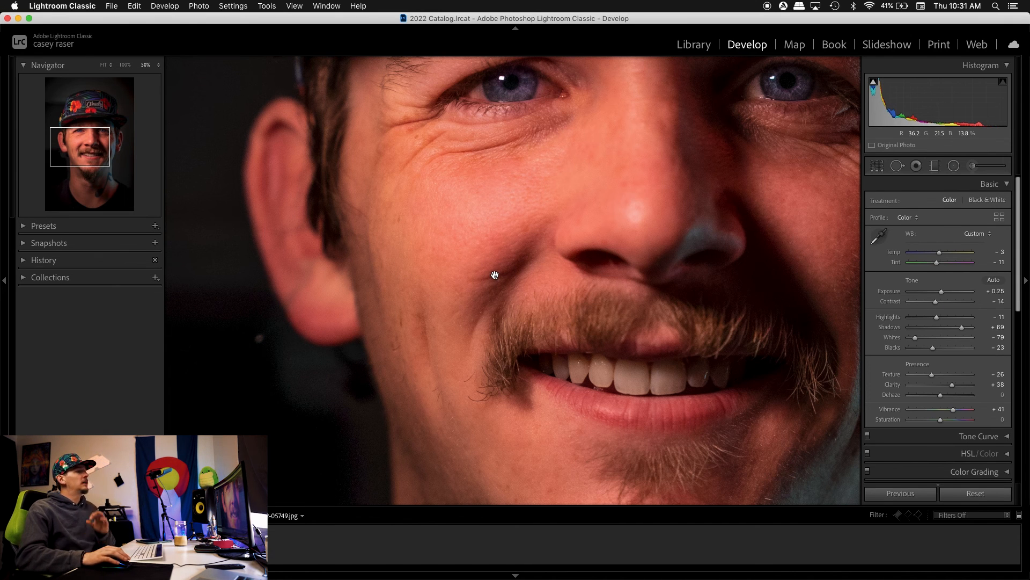
Step: Heal two blemishes on the cheek beside the end of the mustache with size 45 healing spots
{"action": "left_click_drag", "start_coordinate": [649, 248], "coordinate": [535, 170]}
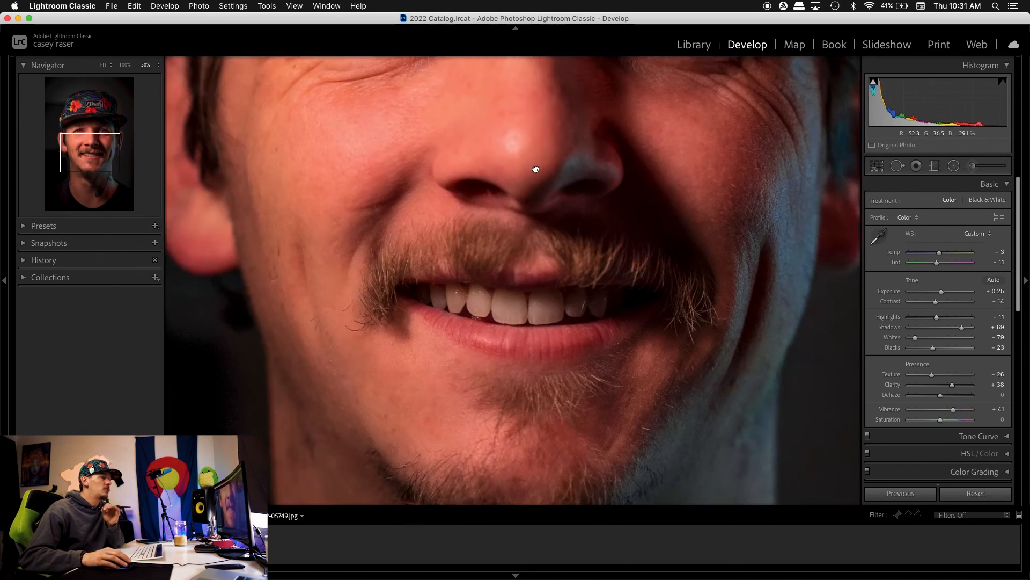
{"action": "scroll", "coordinate": [536, 170], "scroll_direction": "down", "scroll_amount": 5}
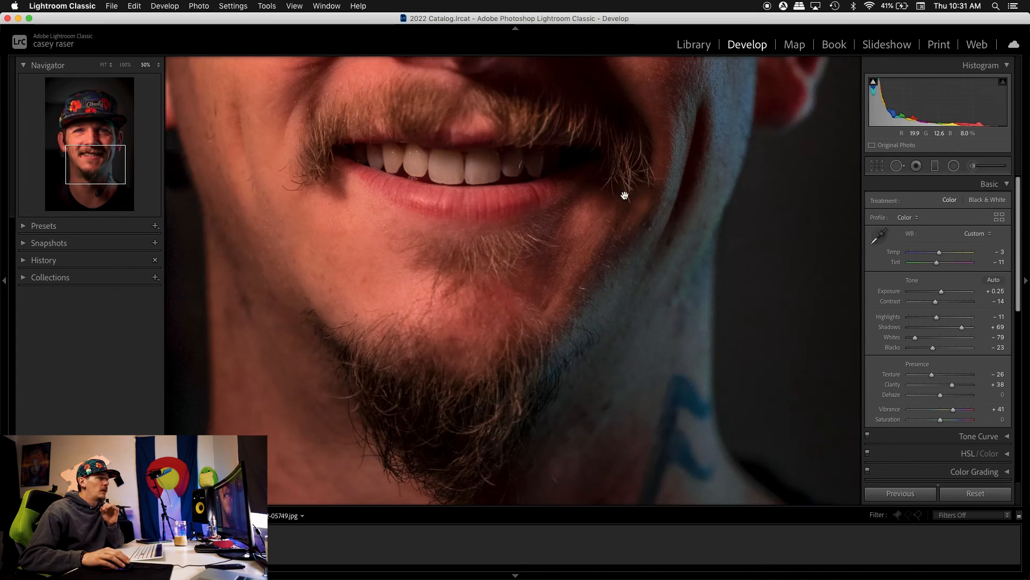
{"action": "scroll", "coordinate": [625, 194], "scroll_direction": "up", "scroll_amount": 5}
{"action": "mouse_move", "coordinate": [442, 344]}
{"action": "left_mouse_down"}
{"action": "mouse_move", "coordinate": [695, 233]}
{"action": "mouse_move", "coordinate": [504, 359]}
{"action": "mouse_move", "coordinate": [474, 327]}
{"action": "mouse_move", "coordinate": [585, 274]}
{"action": "left_mouse_up"}
{"action": "key", "text": "q"}
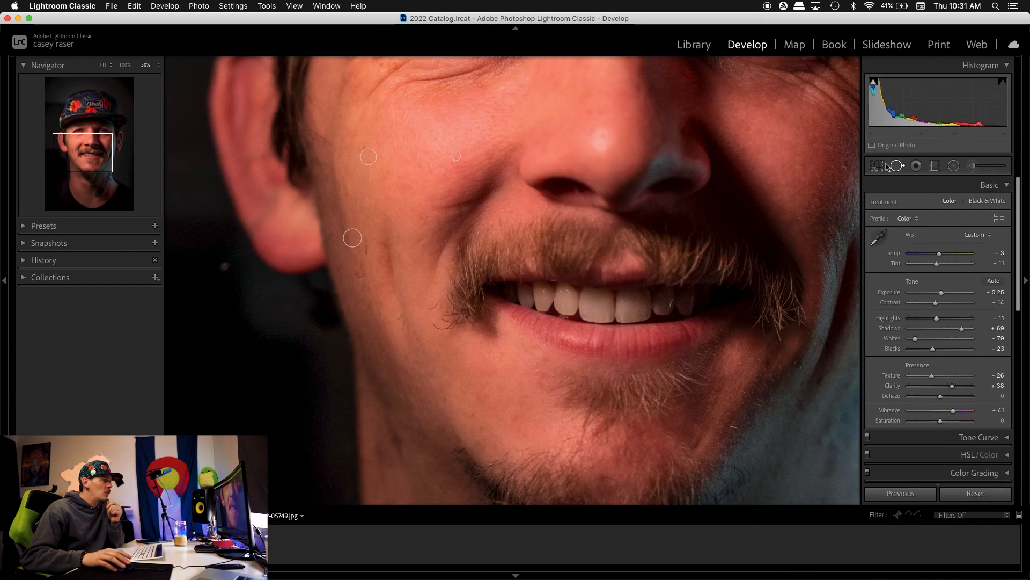
{"action": "left_click", "coordinate": [434, 304]}
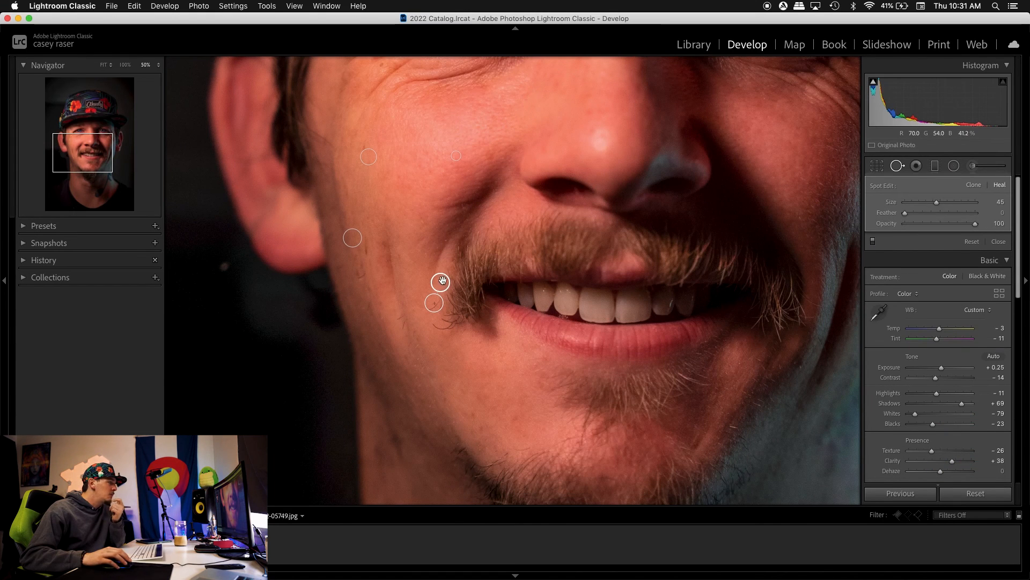
{"action": "left_click", "coordinate": [402, 321]}
{"action": "left_click_drag", "start_coordinate": [532, 367], "coordinate": [454, 366]}
Step: Heal two more marks along the jawline with size 45 spots, sampling both from clean skin on the upper cheek
{"action": "left_click", "coordinate": [361, 277]}
{"action": "mouse_move", "coordinate": [347, 259]}
{"action": "left_mouse_down"}
{"action": "mouse_move", "coordinate": [439, 204]}
{"action": "mouse_move", "coordinate": [397, 194]}
{"action": "left_mouse_up"}
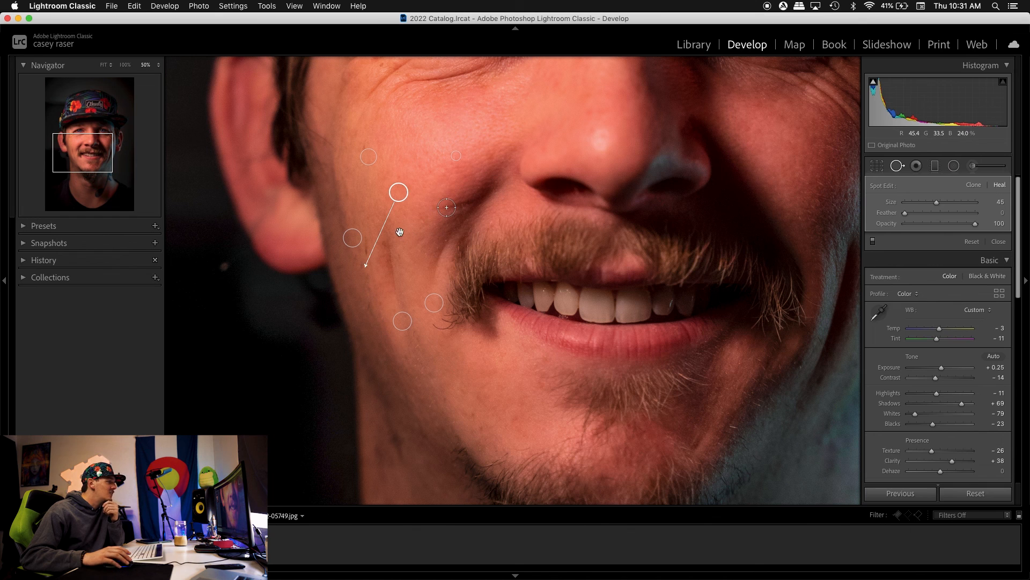
{"action": "left_click", "coordinate": [369, 305]}
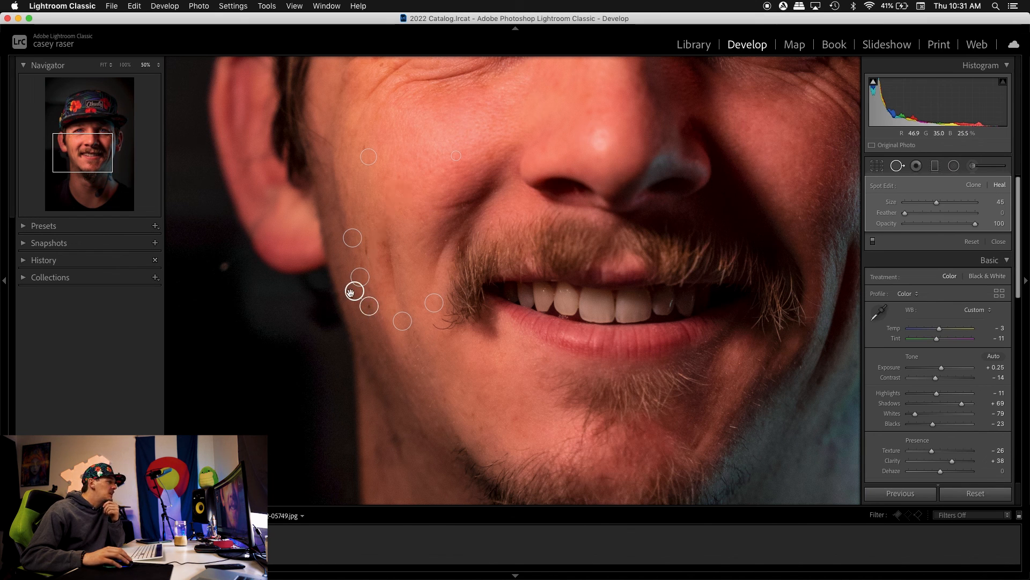
{"action": "left_click_drag", "start_coordinate": [385, 240], "coordinate": [408, 185]}
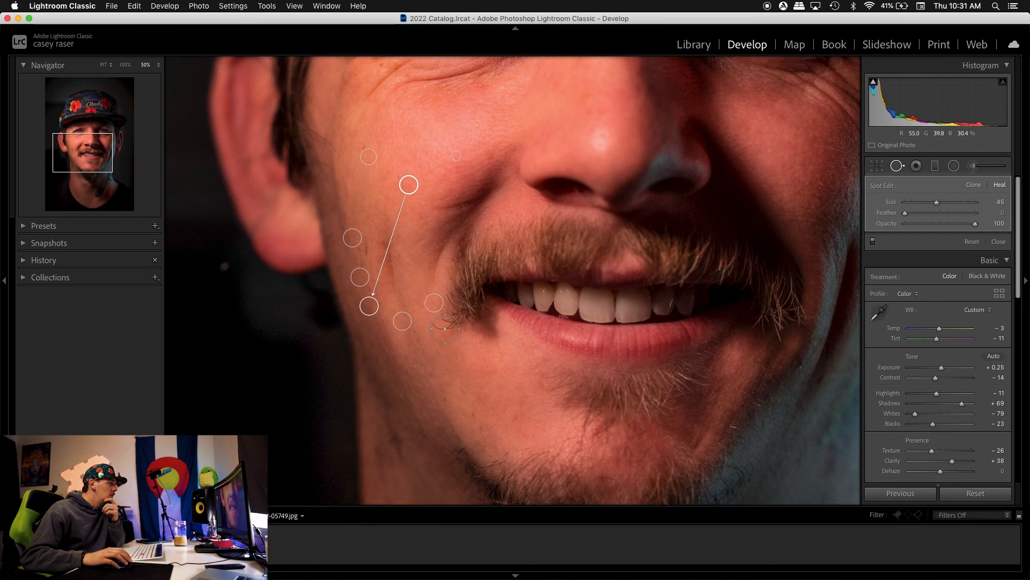
Step: Heal the area below the mustache tip with a size 70 spot sampled from the skin beneath it, and close Spot Removal
{"action": "scroll", "coordinate": [439, 329], "scroll_direction": "up", "scroll_amount": 5}
{"action": "left_click", "coordinate": [443, 328]}
{"action": "left_click_drag", "start_coordinate": [443, 328], "coordinate": [443, 368]}
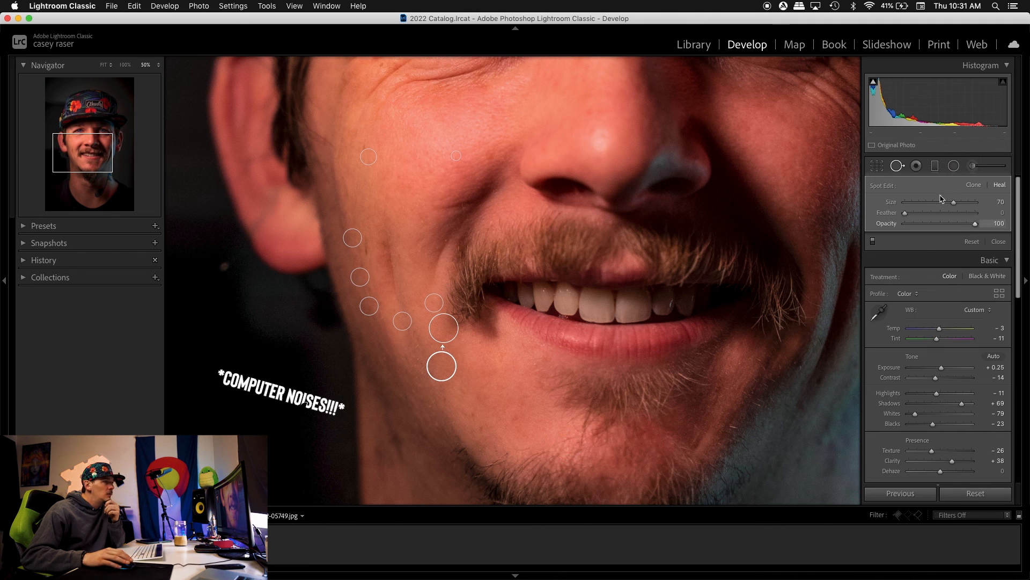
{"action": "left_click", "coordinate": [900, 170]}
{"action": "left_click", "coordinate": [674, 395]}
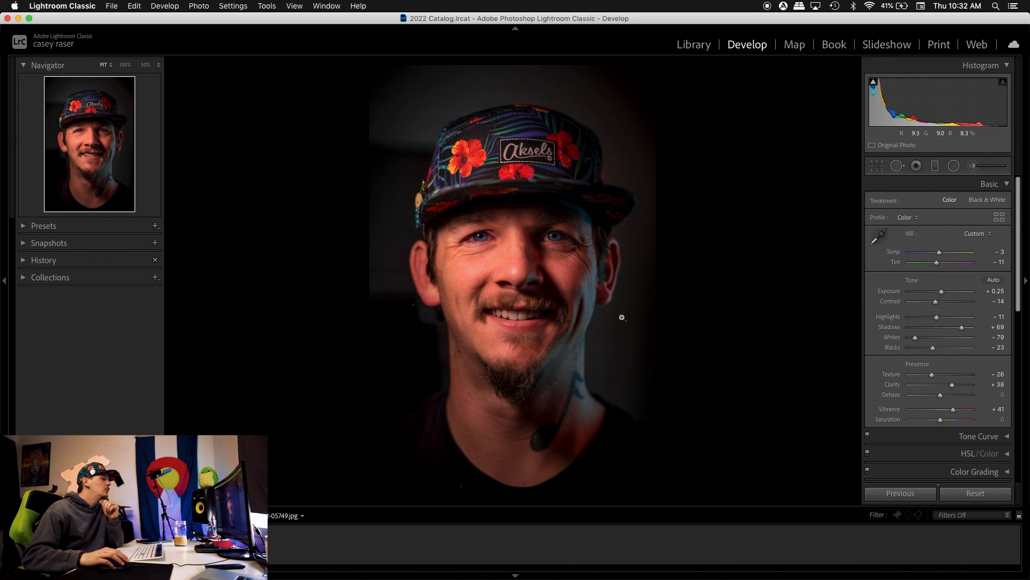
Step: Set the teeth mask's Saturation to -25, and compare the whole portrait before and after side by side
{"action": "left_click", "coordinate": [974, 166]}
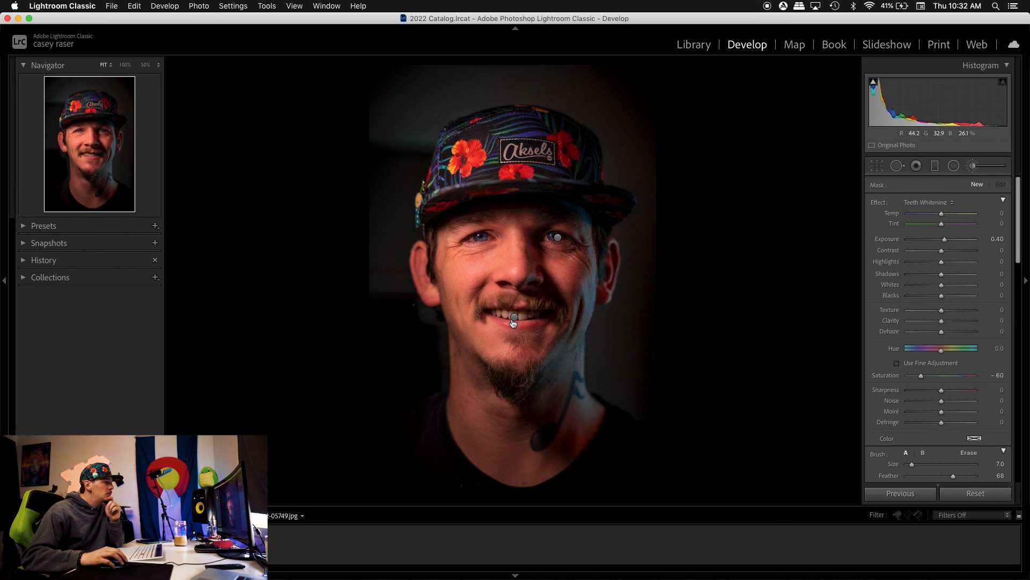
{"action": "left_click_drag", "start_coordinate": [935, 376], "coordinate": [936, 376]}
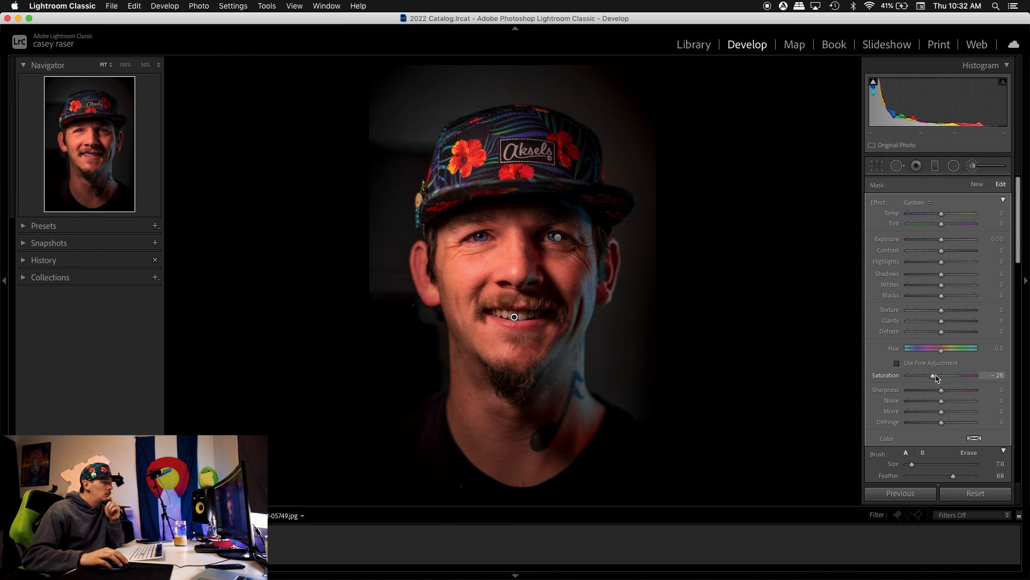
{"action": "left_click", "coordinate": [973, 165]}
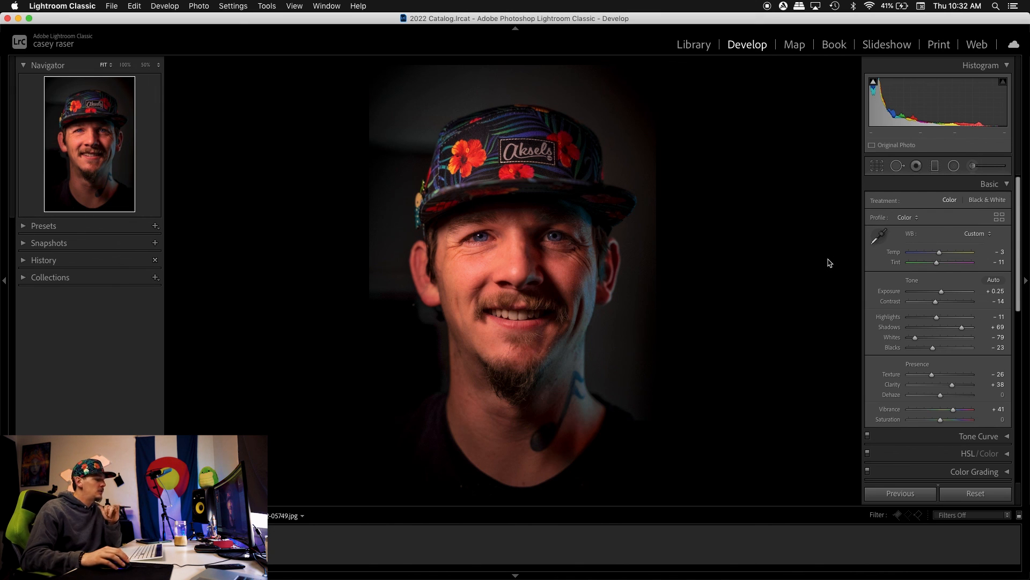
{"action": "key", "text": "y"}
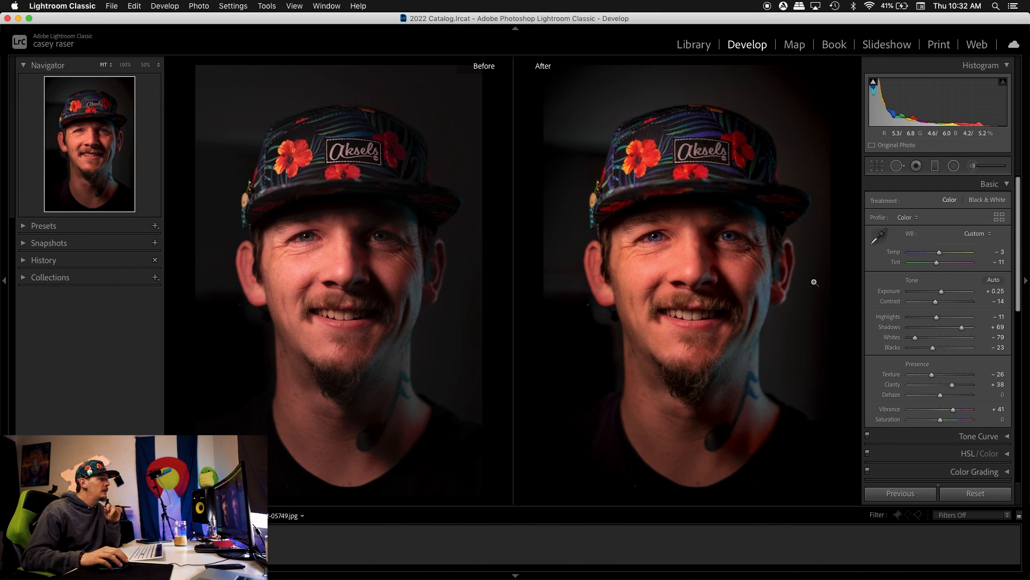